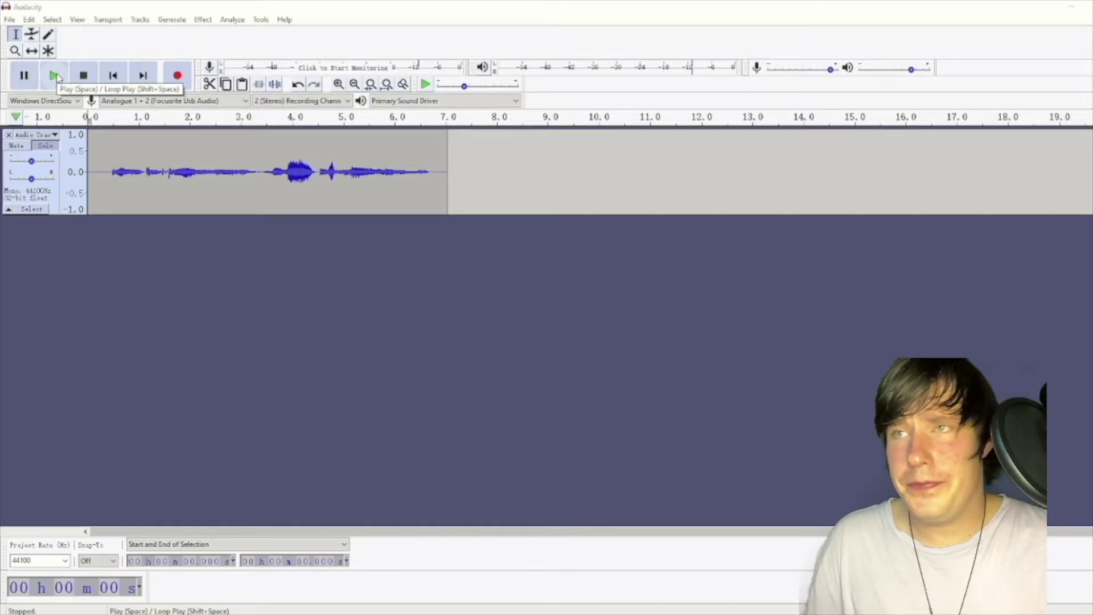
- Play the voice clip and duplicate it into a second track
{"action": "left_click", "coordinate": [55, 78]}
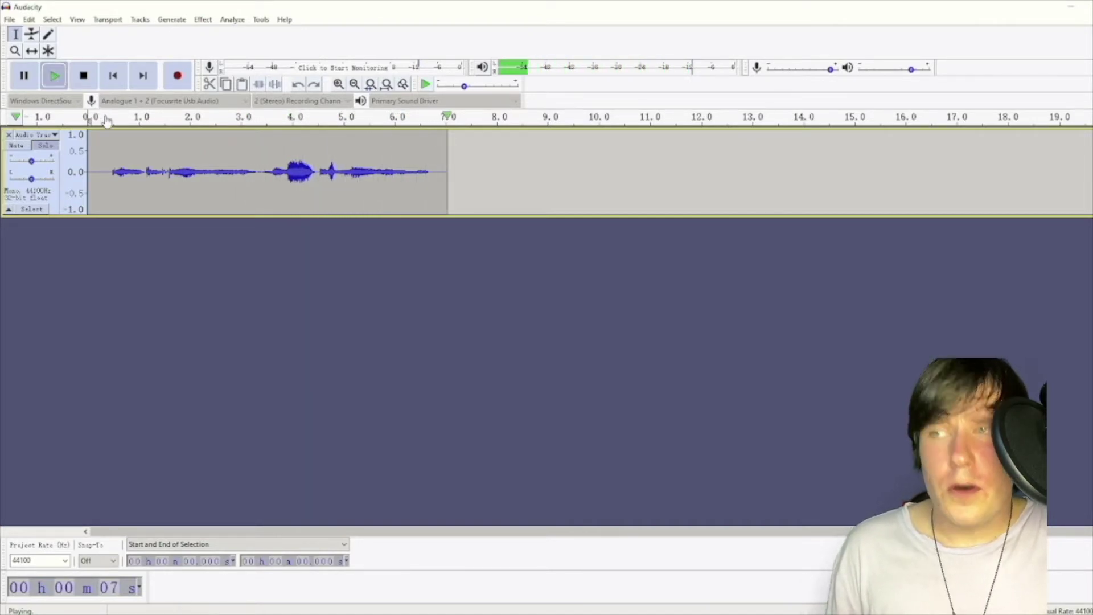
{"action": "left_click", "coordinate": [141, 162]}
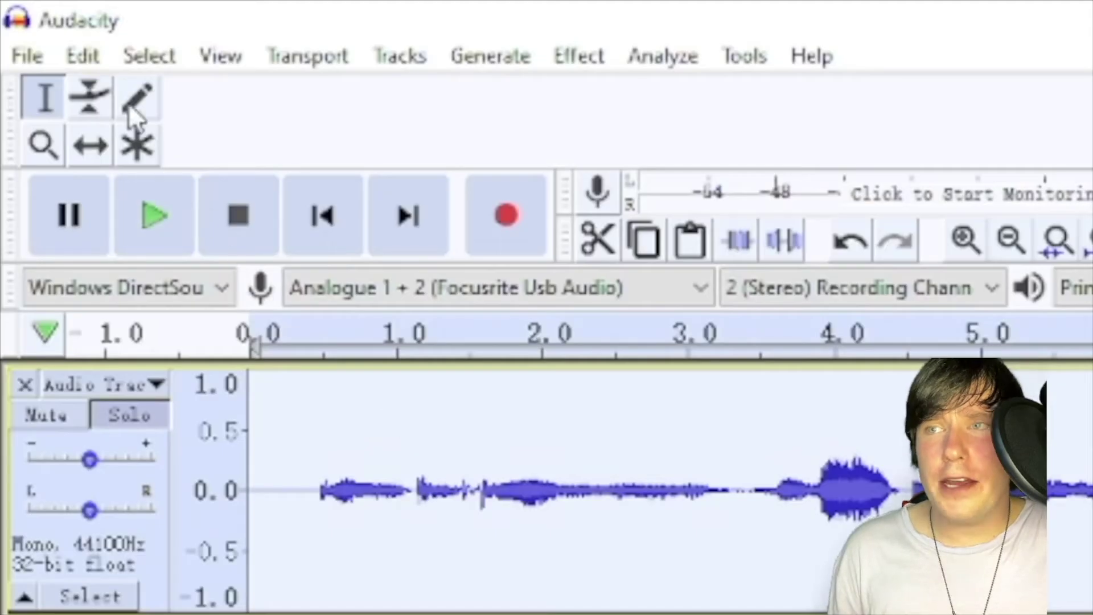
{"action": "left_click", "coordinate": [85, 57]}
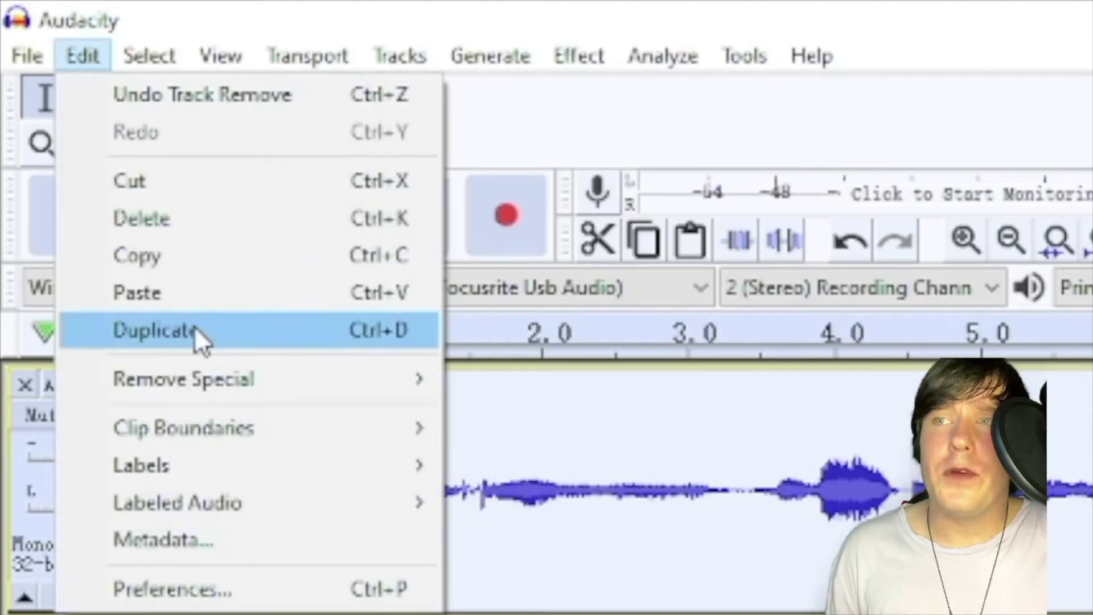
{"action": "left_click", "coordinate": [196, 329]}
- Mute the duplicate track and reverse the top track's audio
{"action": "left_click", "coordinate": [14, 236]}
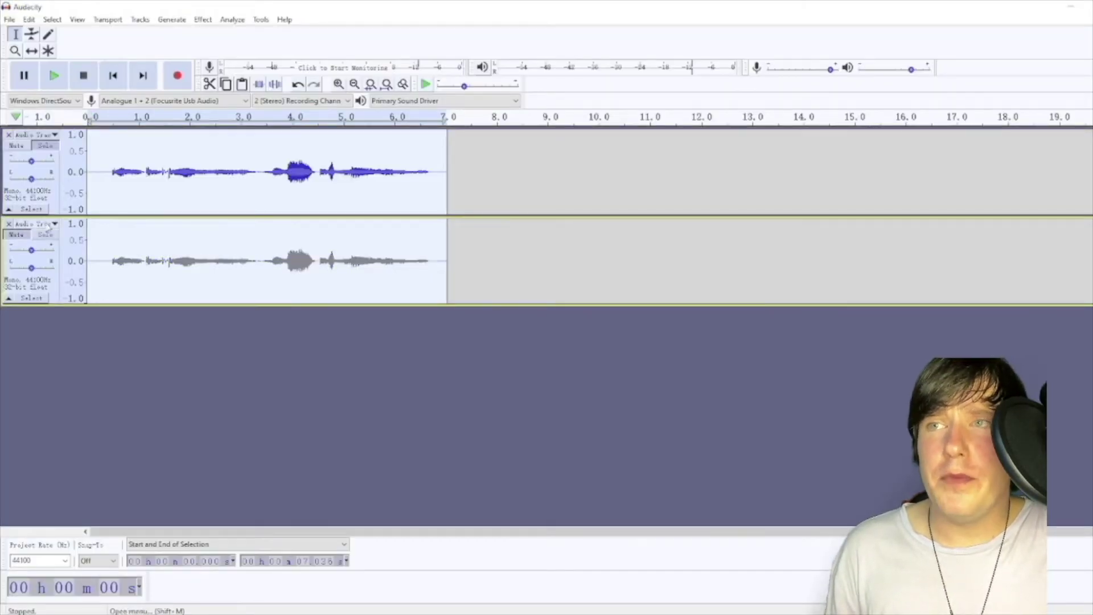
{"action": "left_click", "coordinate": [166, 166]}
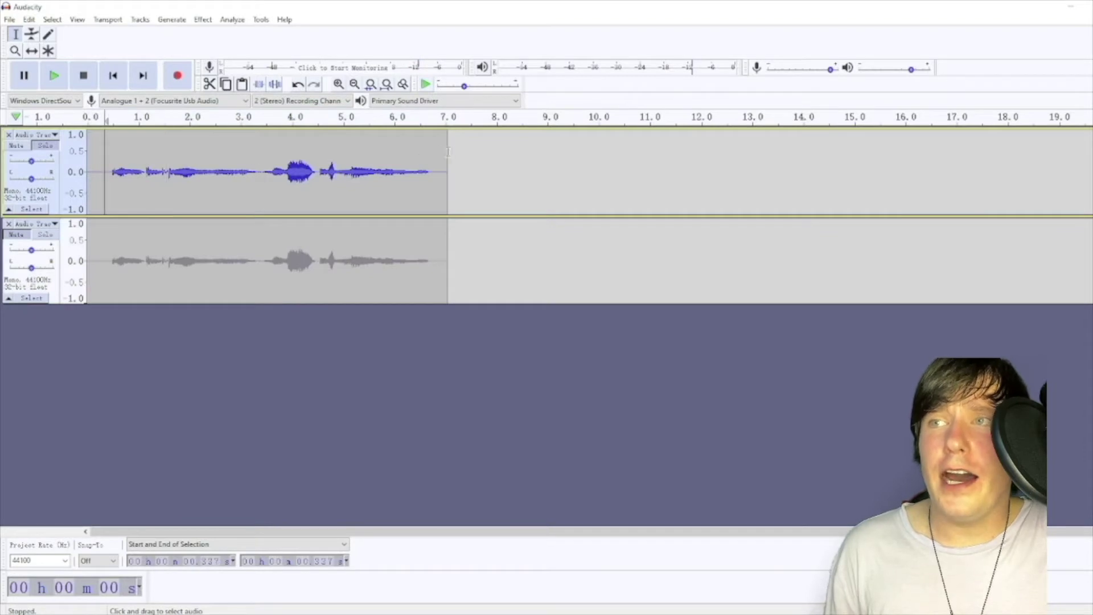
{"action": "left_click_drag", "start_coordinate": [447, 155], "coordinate": [86, 163]}
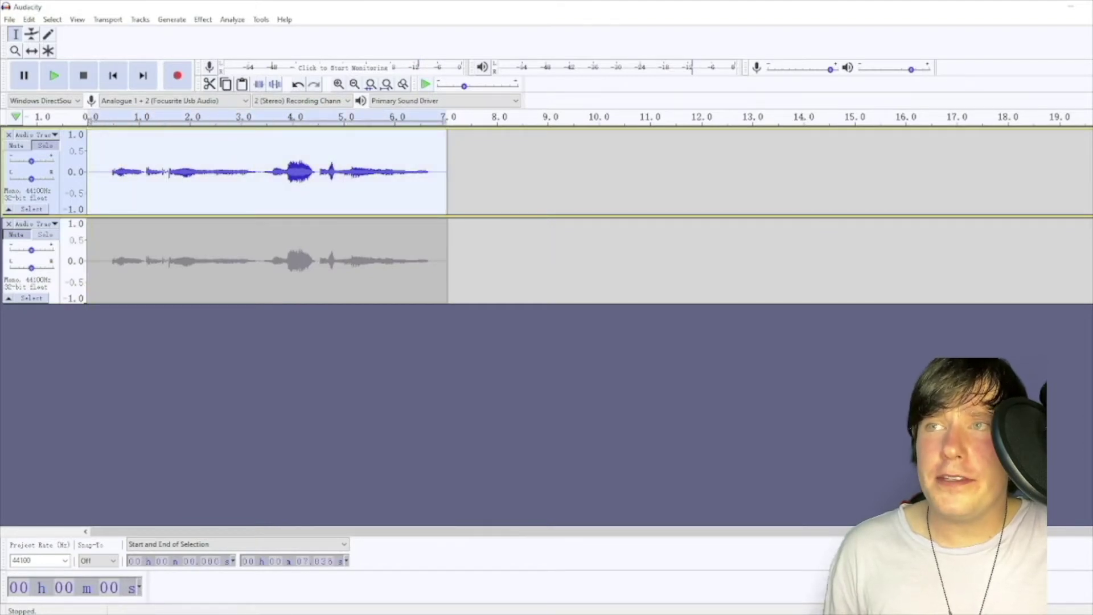
{"action": "left_click", "coordinate": [205, 23]}
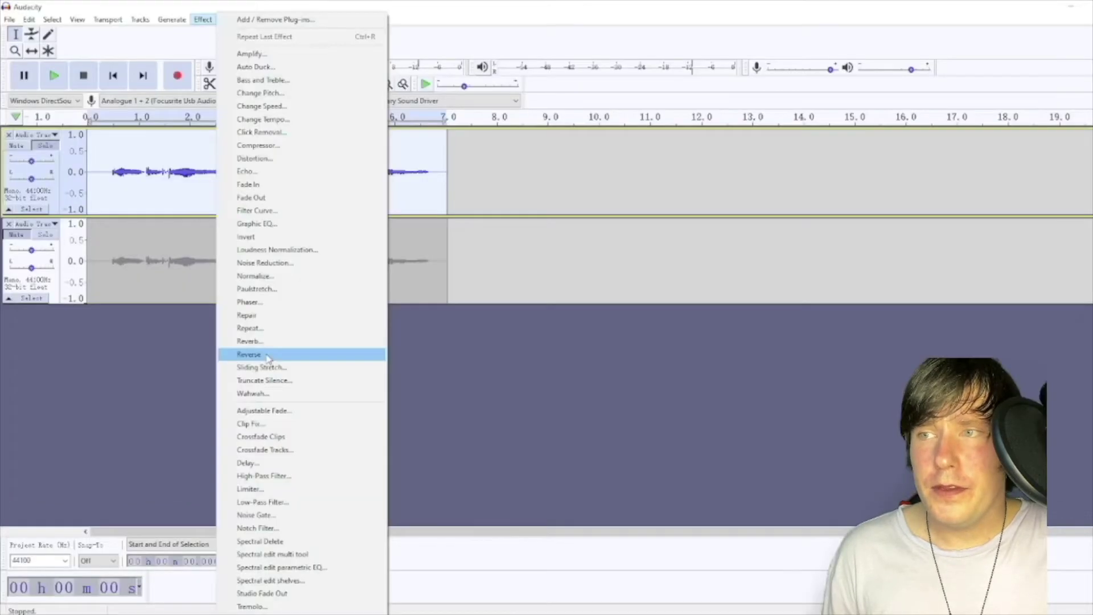
{"action": "left_click", "coordinate": [269, 360]}
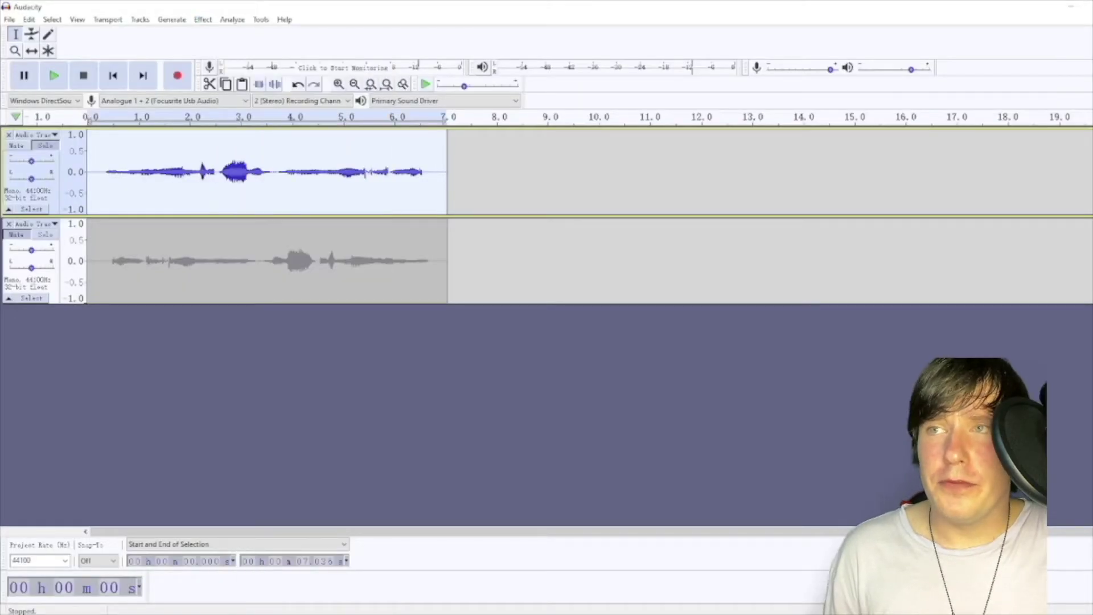
- Apply the Large Room reverb preset to the reversed top track
{"action": "left_click", "coordinate": [203, 20]}
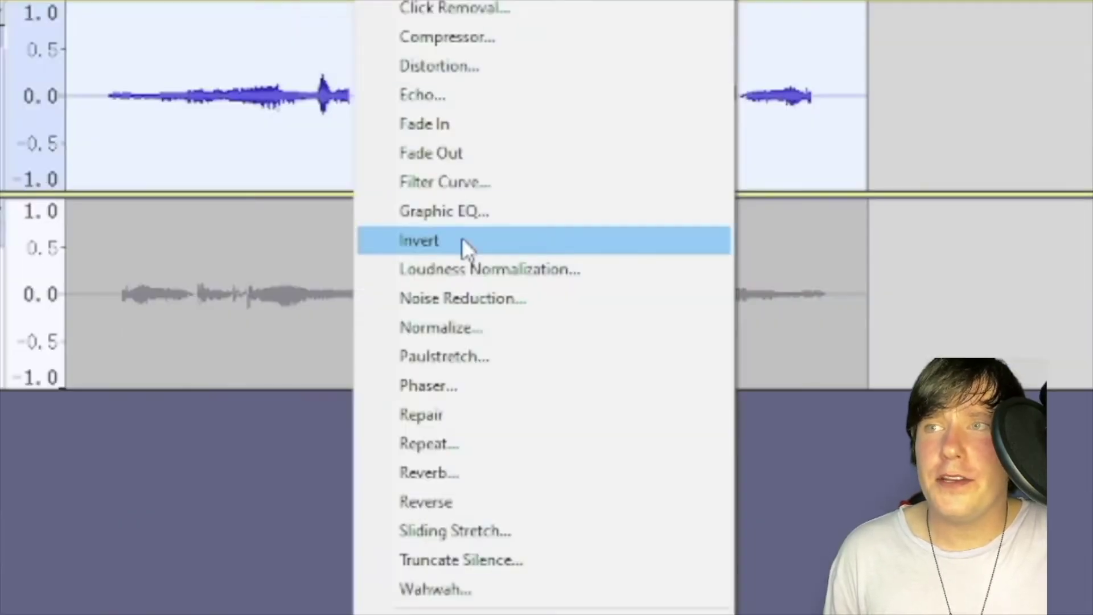
{"action": "left_click", "coordinate": [265, 349]}
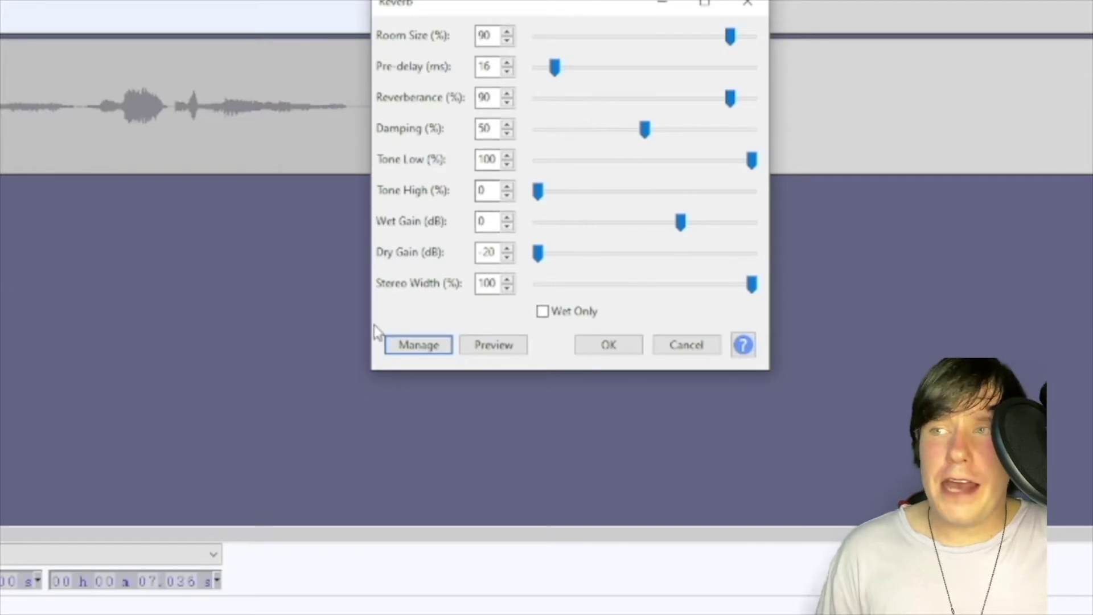
{"action": "left_click", "coordinate": [417, 351]}
{"action": "mouse_move", "coordinate": [454, 437]}
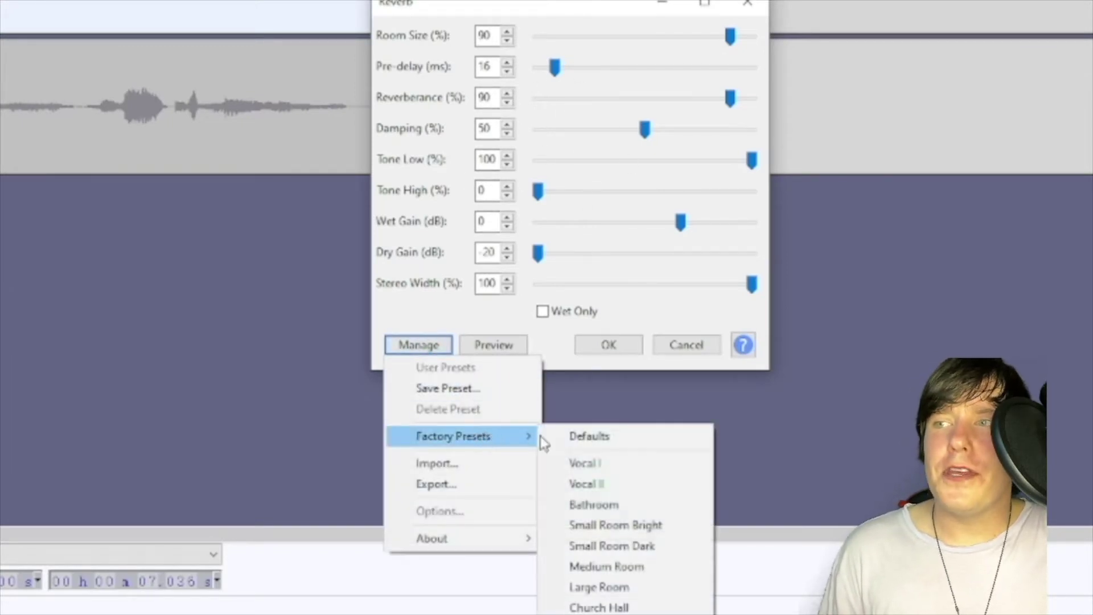
{"action": "left_click", "coordinate": [620, 587]}
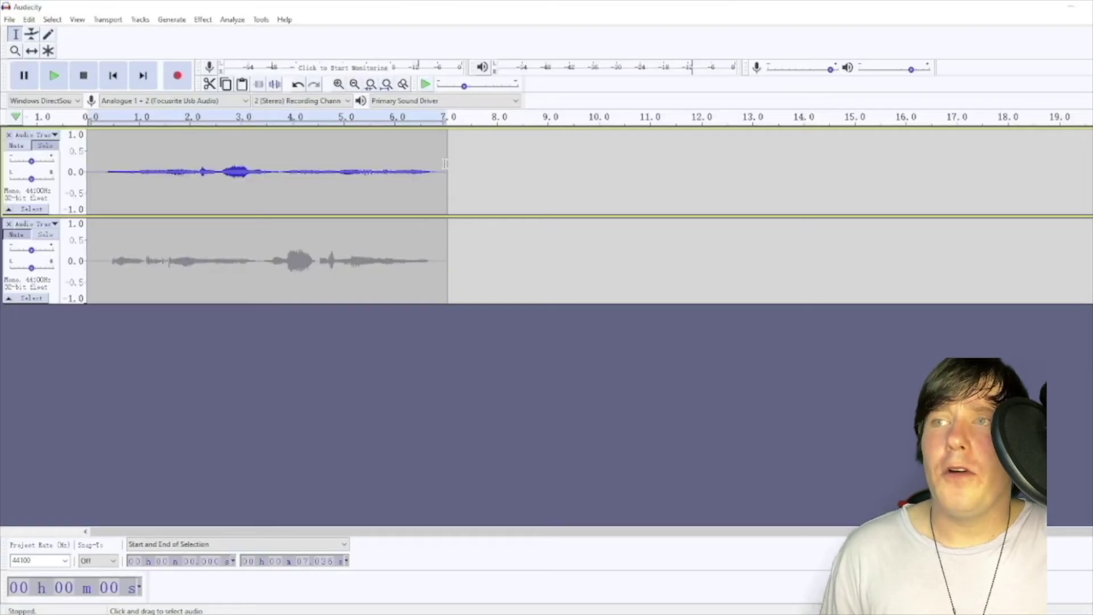
- Reverse the reverbed top track back to forward and play the reverse-reverb result
{"action": "left_click_drag", "start_coordinate": [444, 164], "coordinate": [87, 166]}
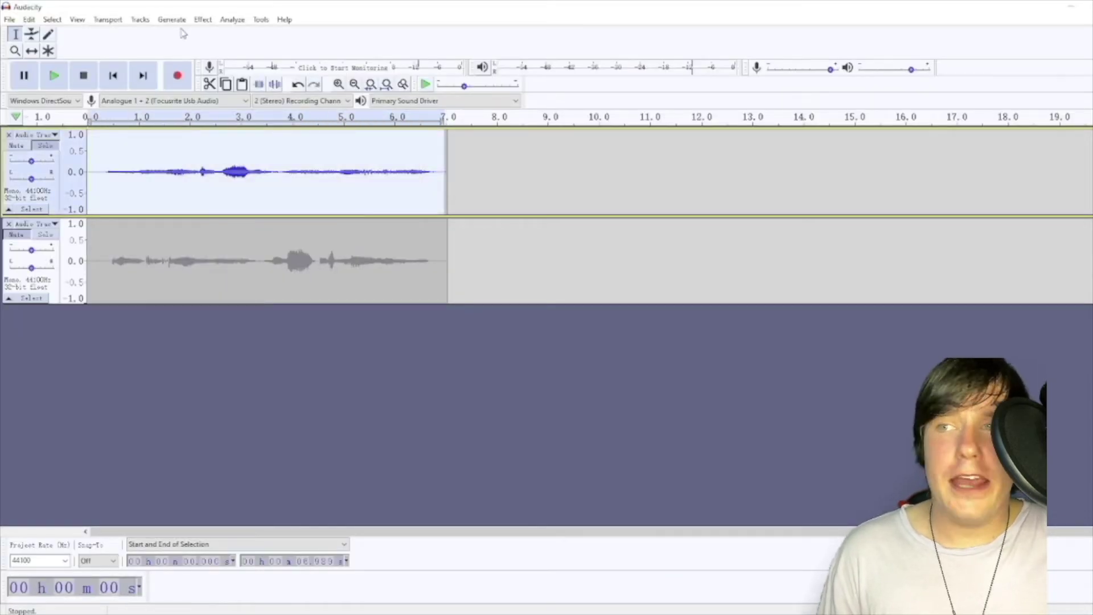
{"action": "left_click", "coordinate": [203, 19]}
{"action": "left_click", "coordinate": [490, 582]}
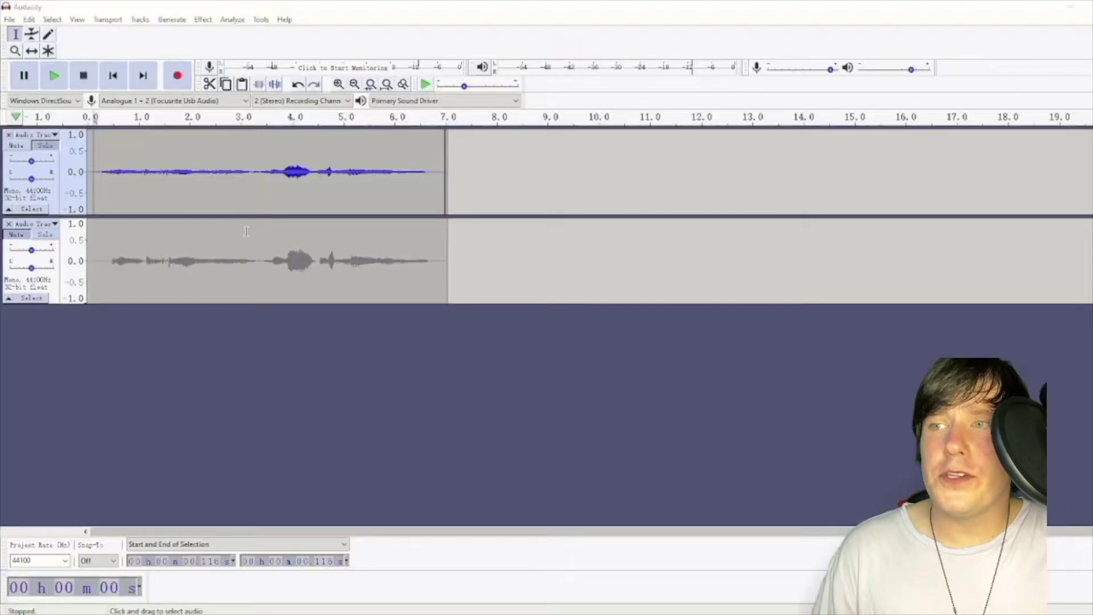
{"action": "key", "text": "space"}
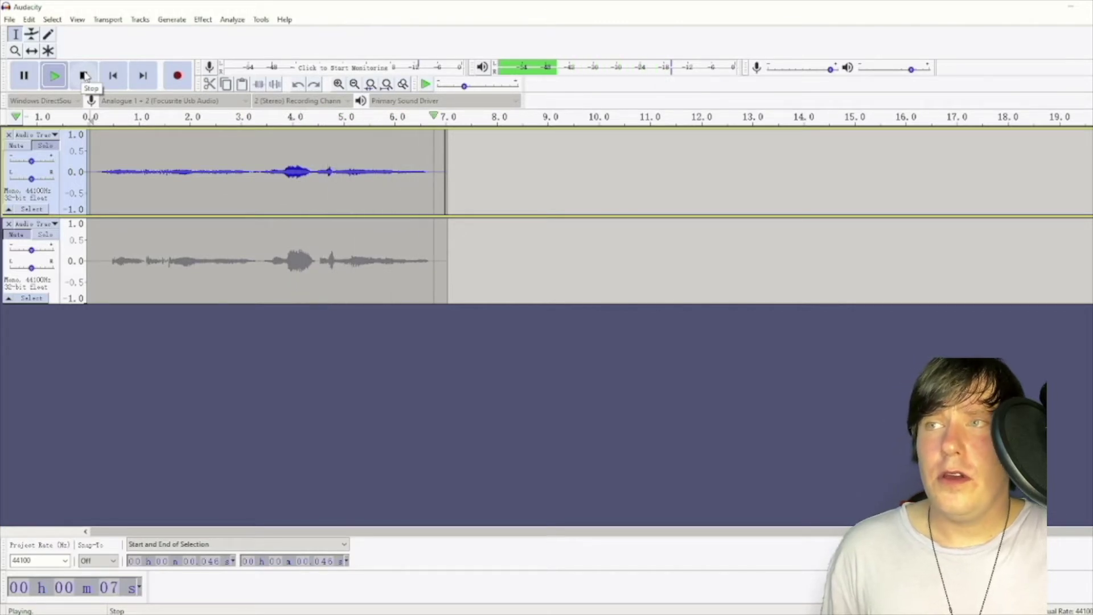
{"action": "left_click", "coordinate": [110, 171]}
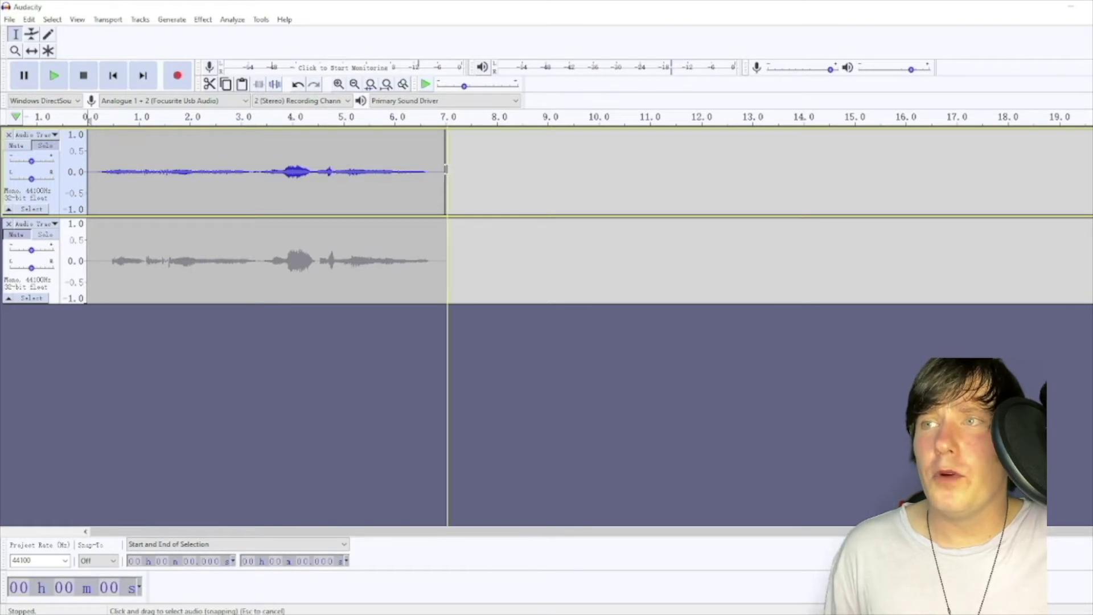
- Apply the Church Hall reverb preset to the top track's full audio
{"action": "left_click", "coordinate": [446, 171], "text": "shift"}
{"action": "left_click", "coordinate": [203, 18]}
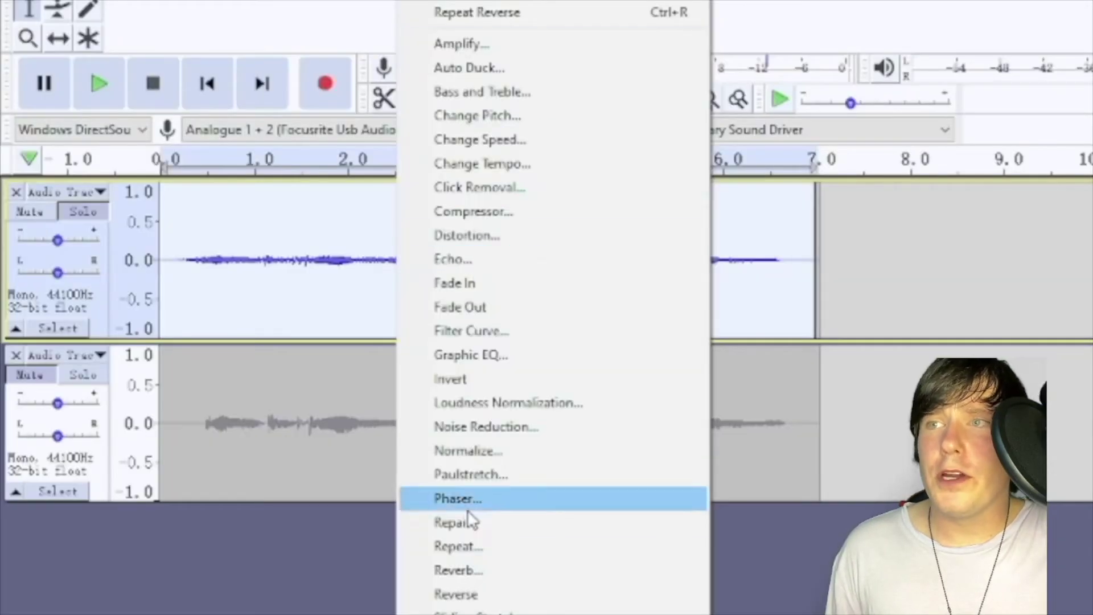
{"action": "left_click", "coordinate": [465, 577]}
{"action": "left_click", "coordinate": [453, 349]}
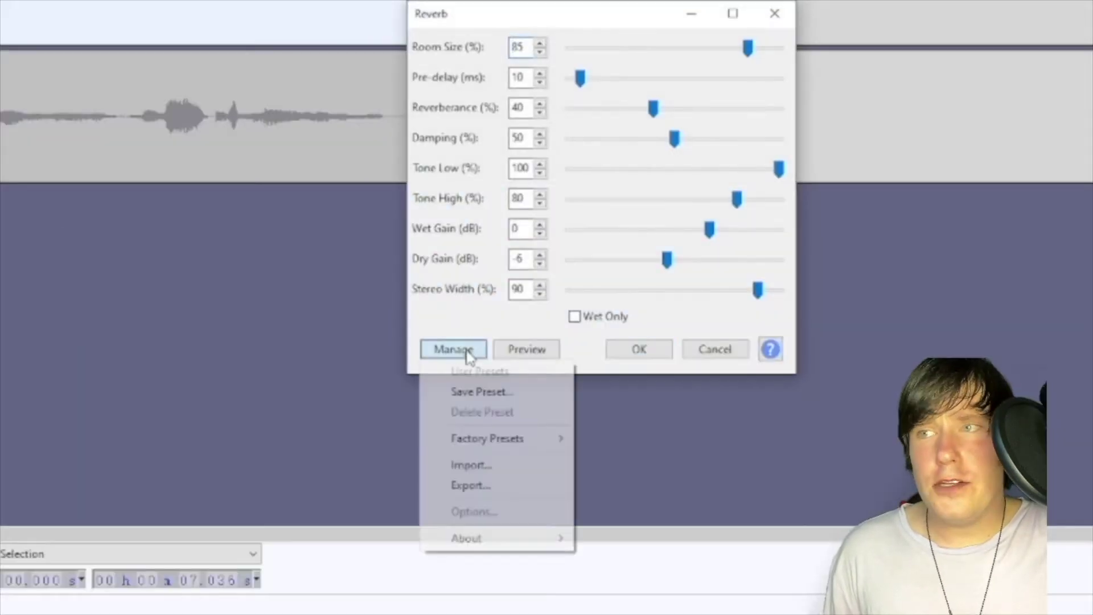
{"action": "mouse_move", "coordinate": [488, 438]}
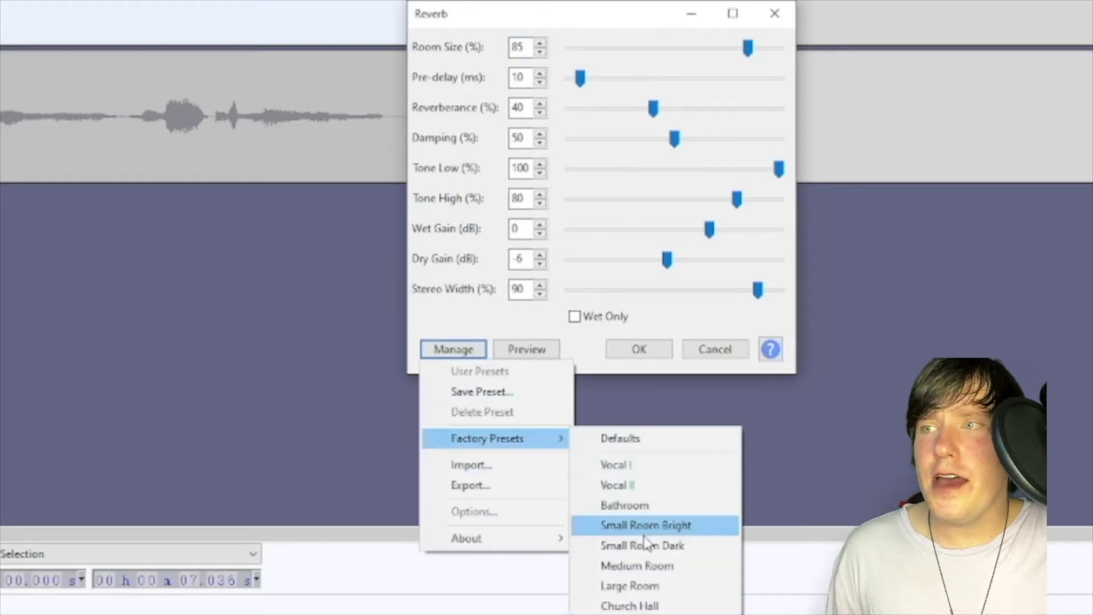
{"action": "left_click", "coordinate": [652, 606]}
{"action": "left_click", "coordinate": [648, 353]}
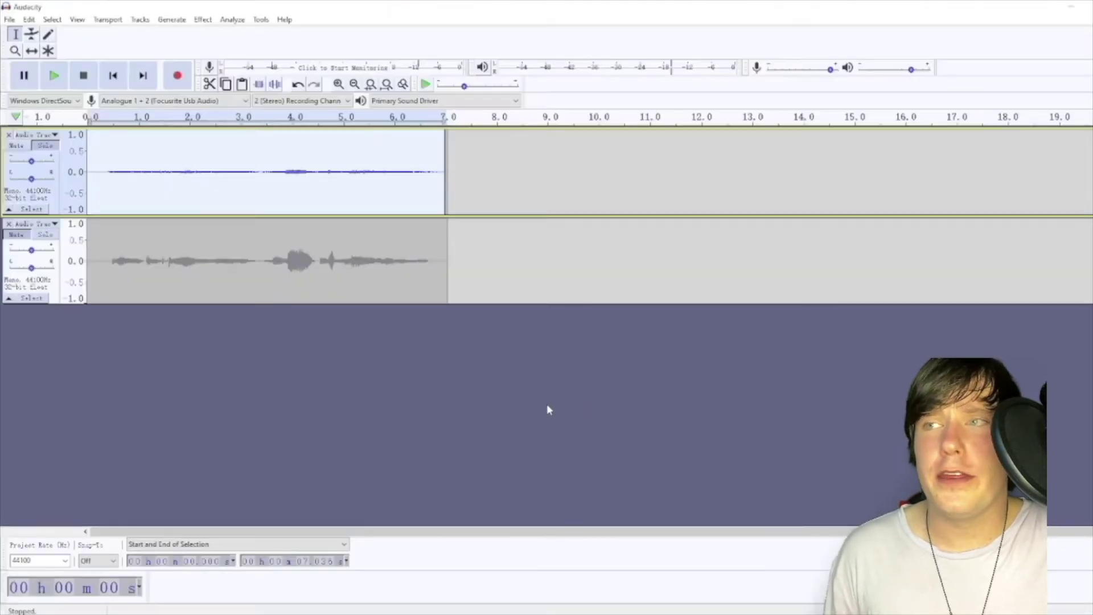
- Play the layered reverb result and stop playback
{"action": "left_click", "coordinate": [92, 172]}
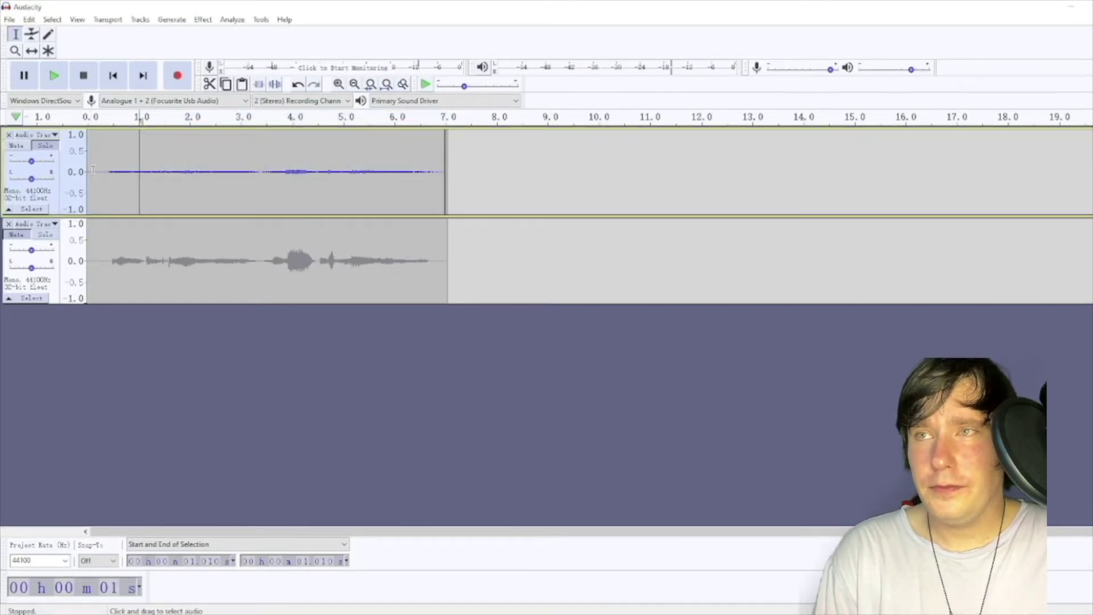
{"action": "key", "text": "space"}
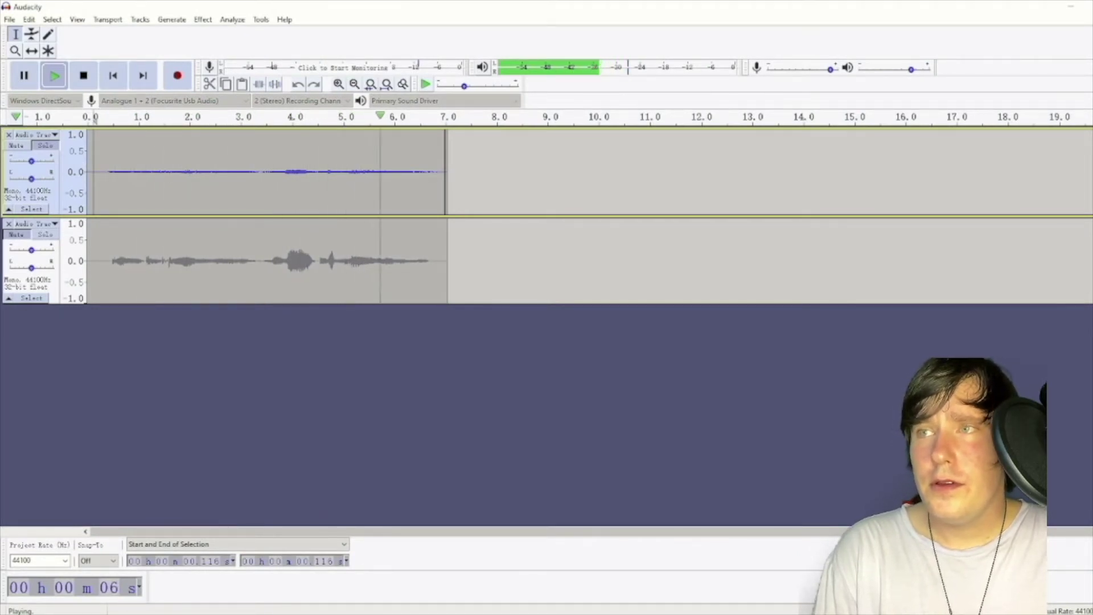
{"action": "left_click", "coordinate": [101, 167]}
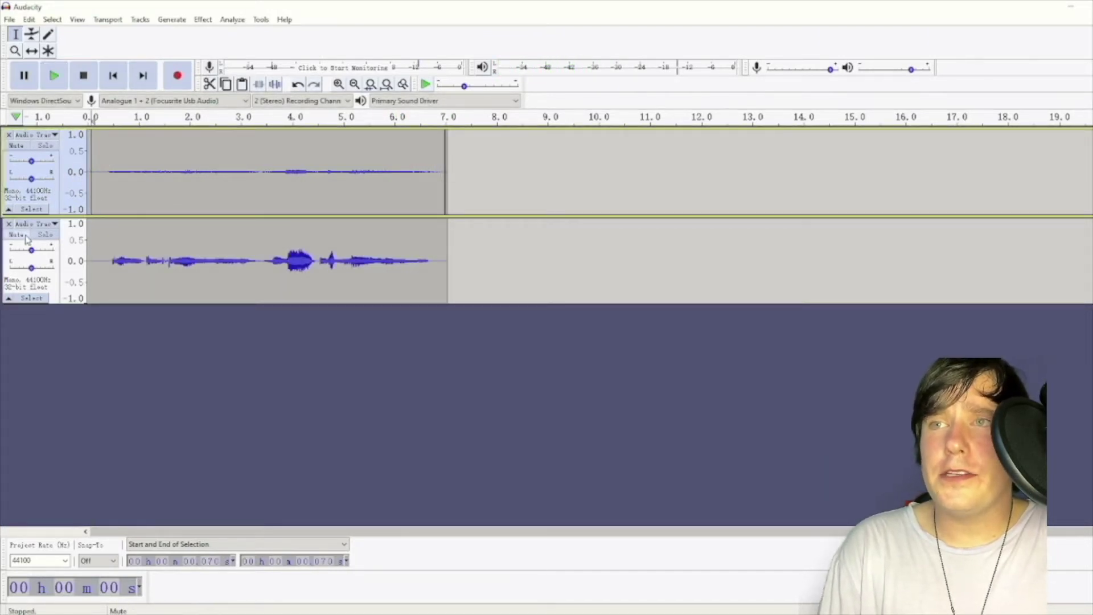
- Set the copied track's volume to -16 dB, play both tracks, then delete the first track
{"action": "left_click", "coordinate": [31, 252]}
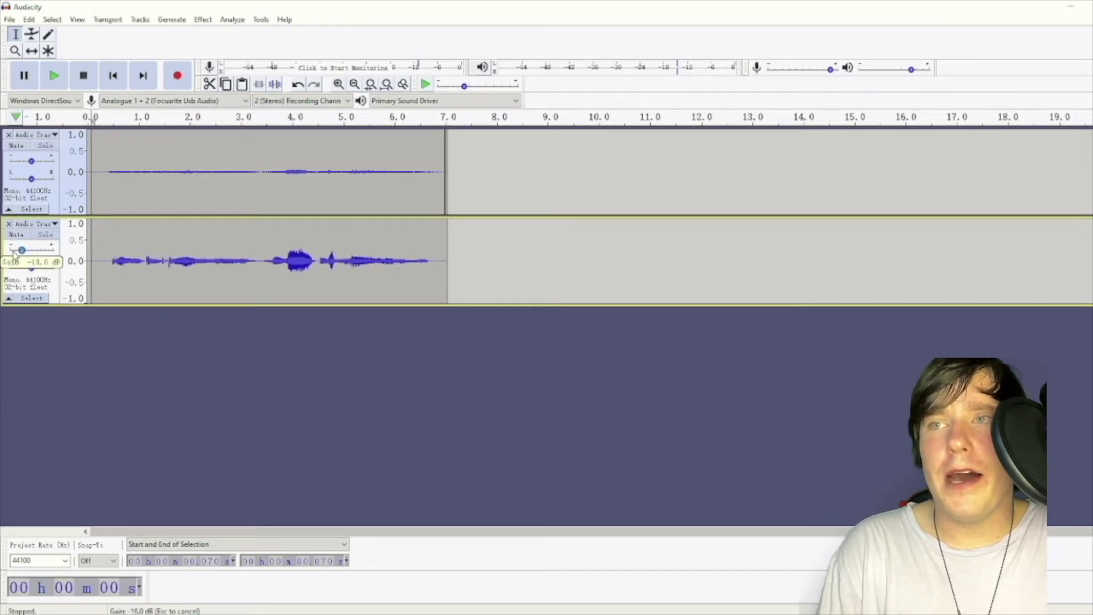
{"action": "left_click_drag", "start_coordinate": [14, 253], "coordinate": [22, 249]}
{"action": "left_click", "coordinate": [89, 164]}
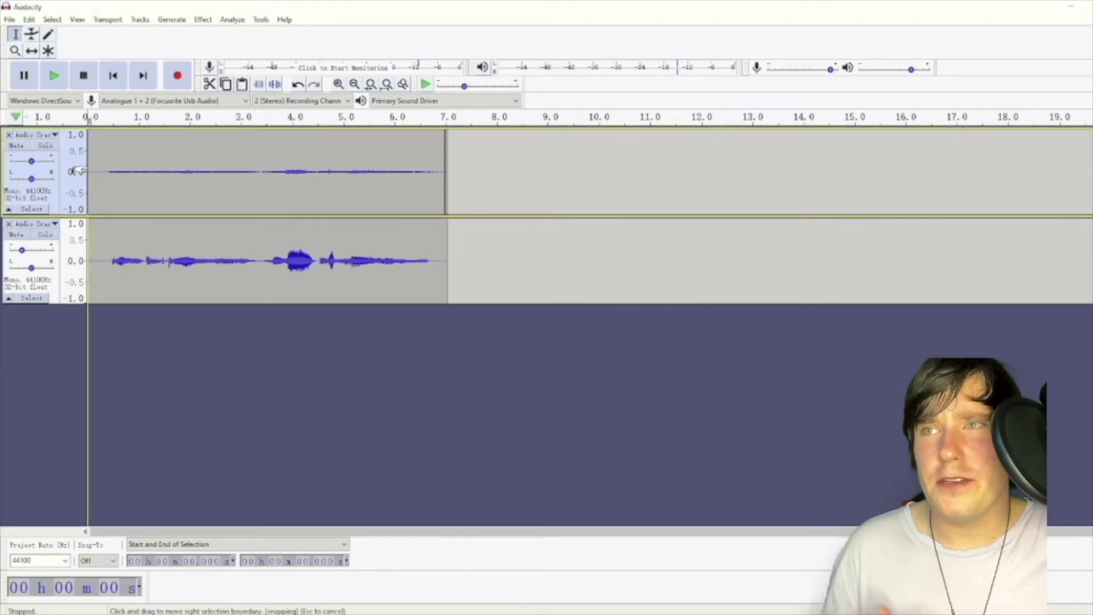
{"action": "key", "text": "space"}
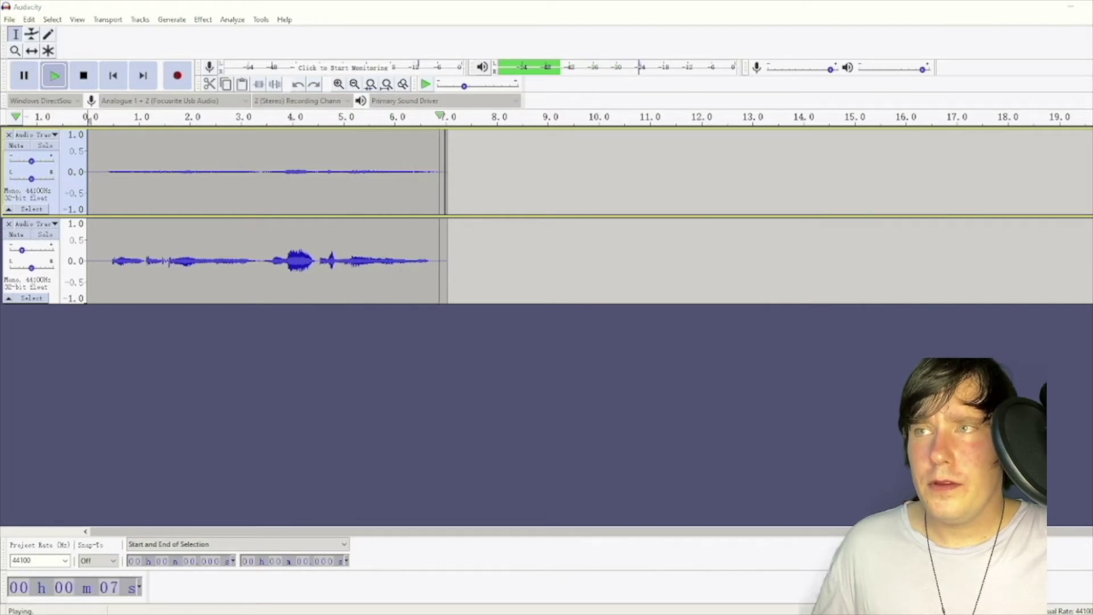
{"action": "left_click", "coordinate": [8, 135]}
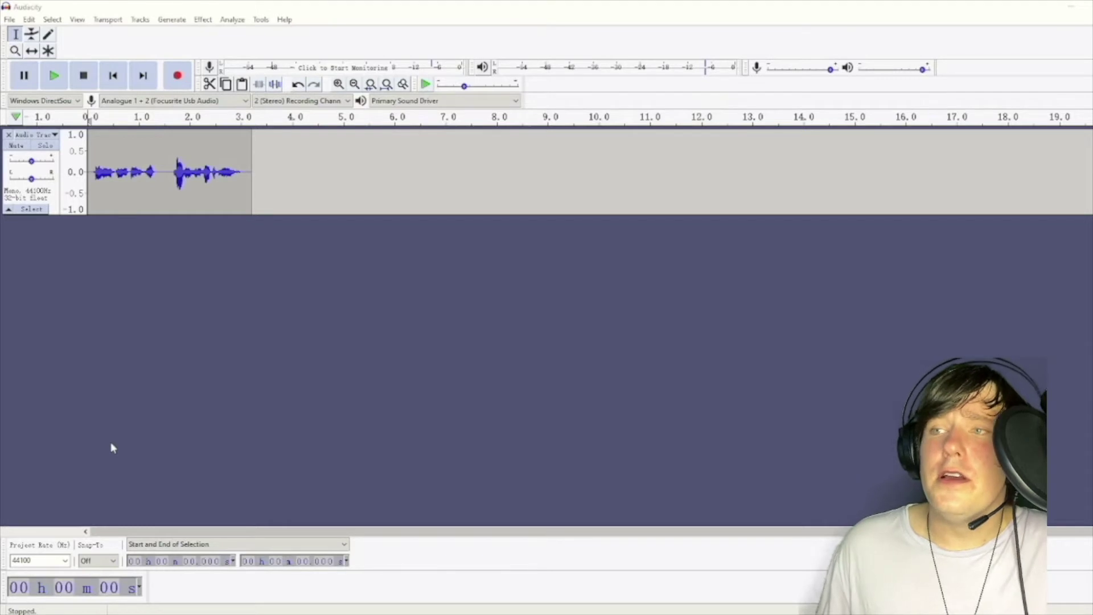
- Focus the project window holding the new three-second voice clip
{"action": "left_click", "coordinate": [119, 447]}
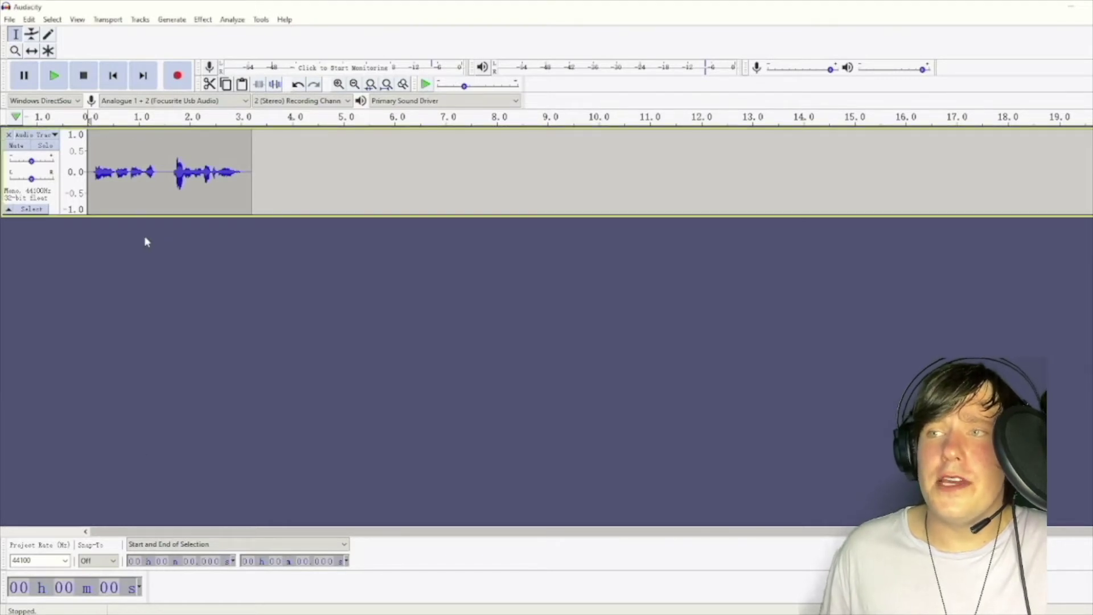
- Play the three-second clip, duplicate it into a second track, and select the bottom copy
{"action": "key", "text": "space"}
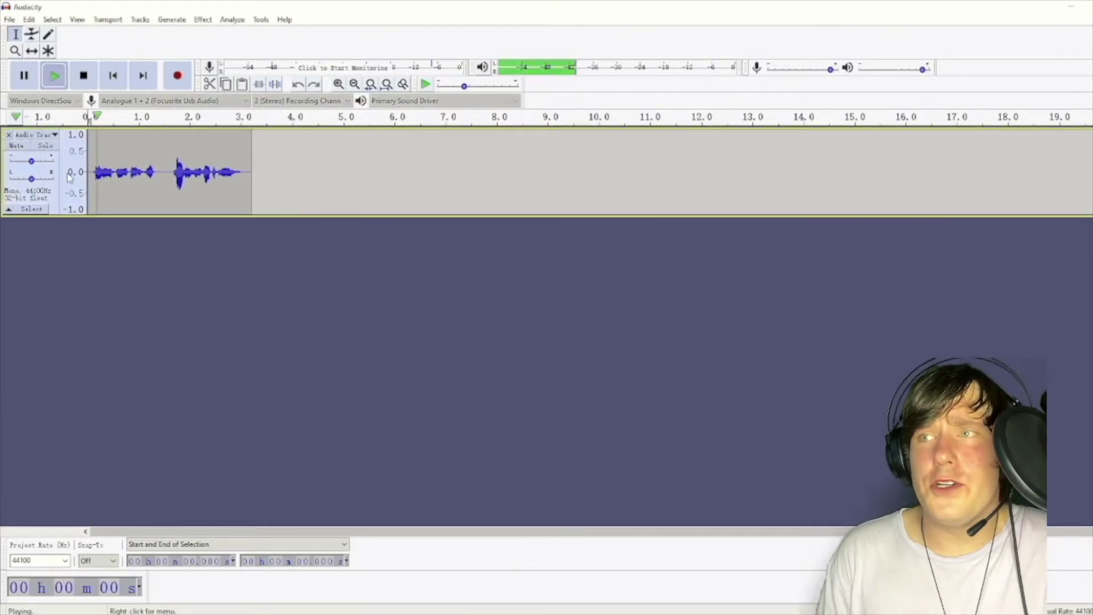
{"action": "double_click", "coordinate": [160, 147]}
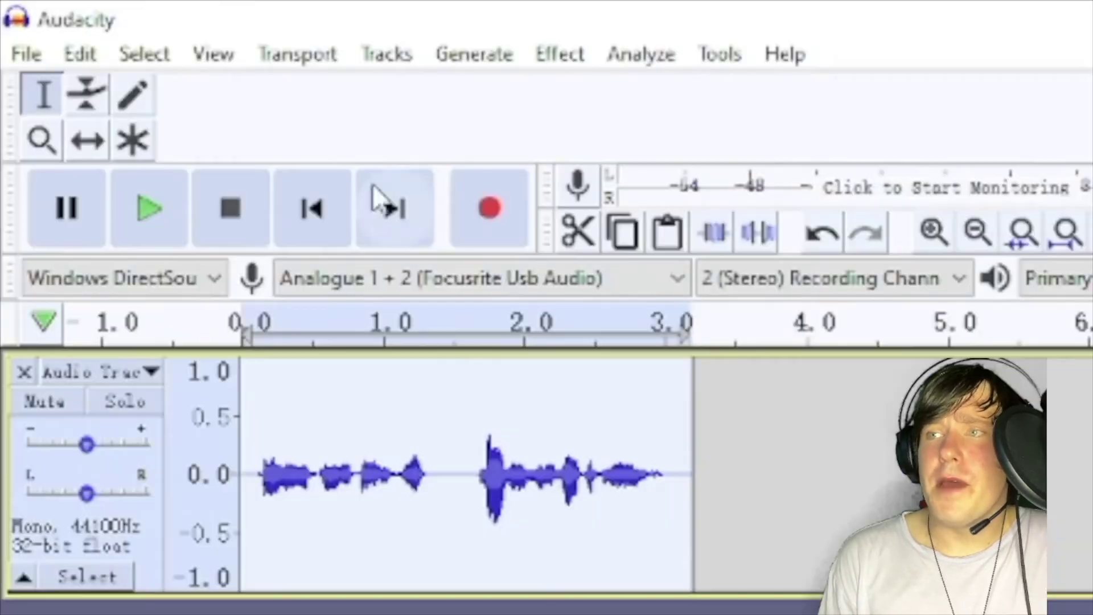
{"action": "left_click", "coordinate": [82, 56]}
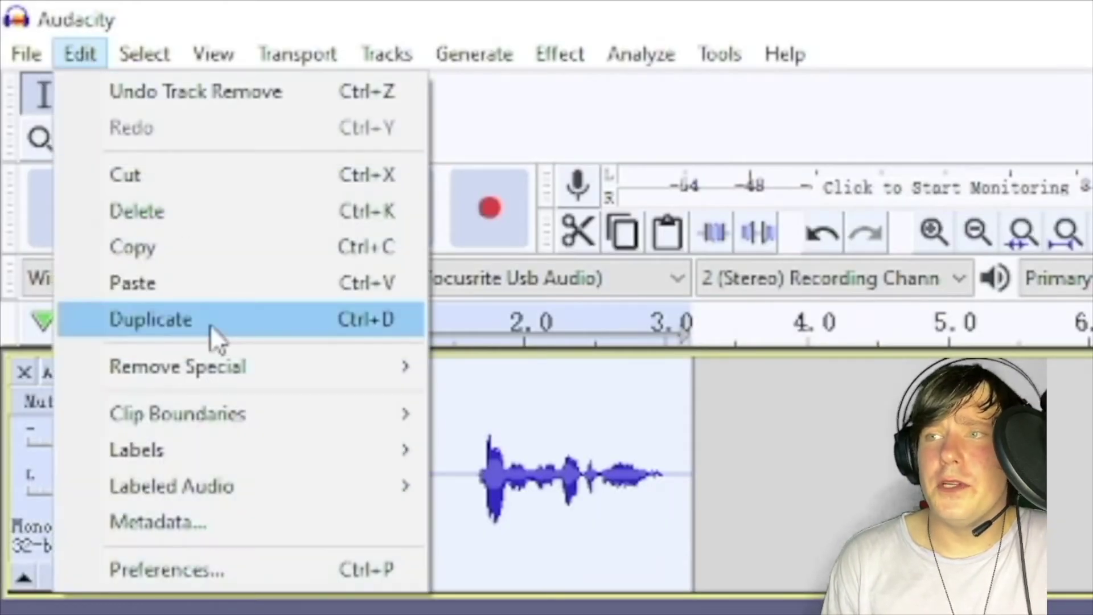
{"action": "left_click", "coordinate": [211, 324]}
{"action": "left_click", "coordinate": [92, 174]}
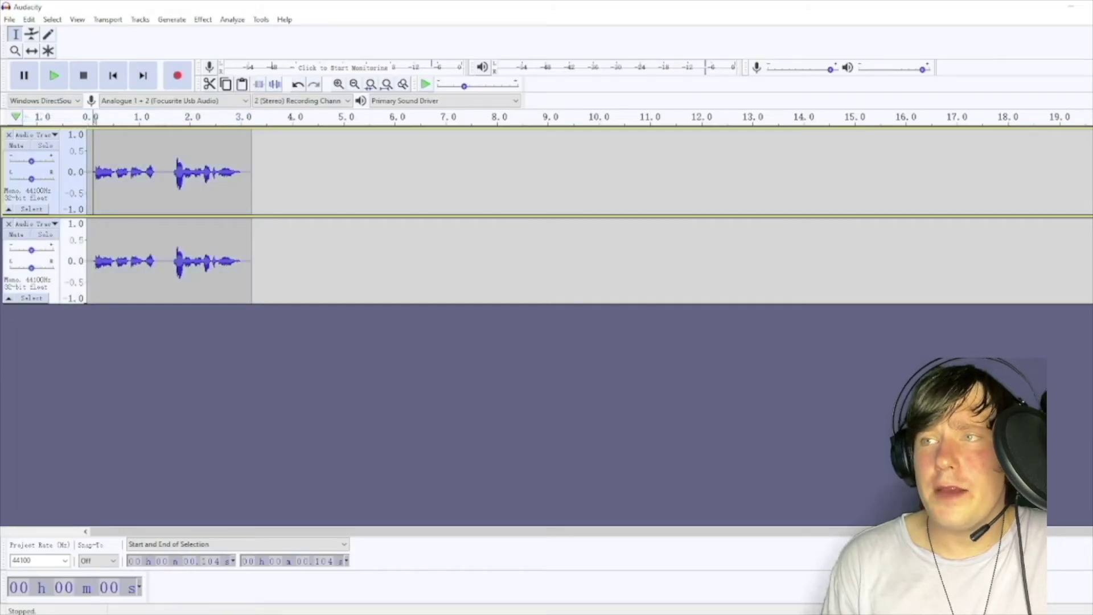
{"action": "left_click", "coordinate": [26, 276]}
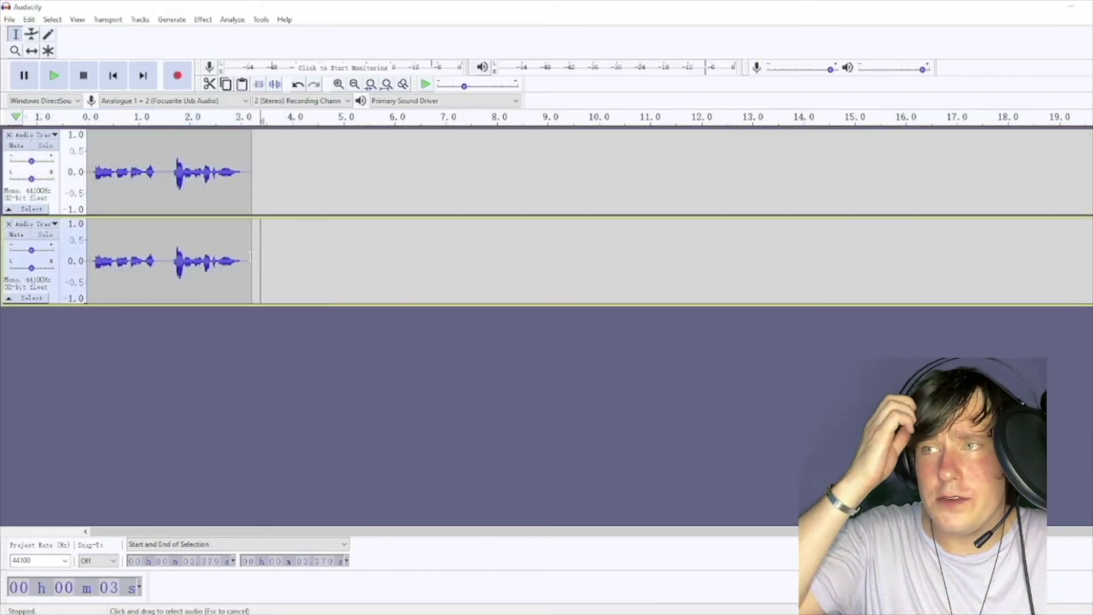
- Apply a 0.04 s delay, 0.6 decay echo to the bottom track and play it
{"action": "left_click", "coordinate": [203, 19]}
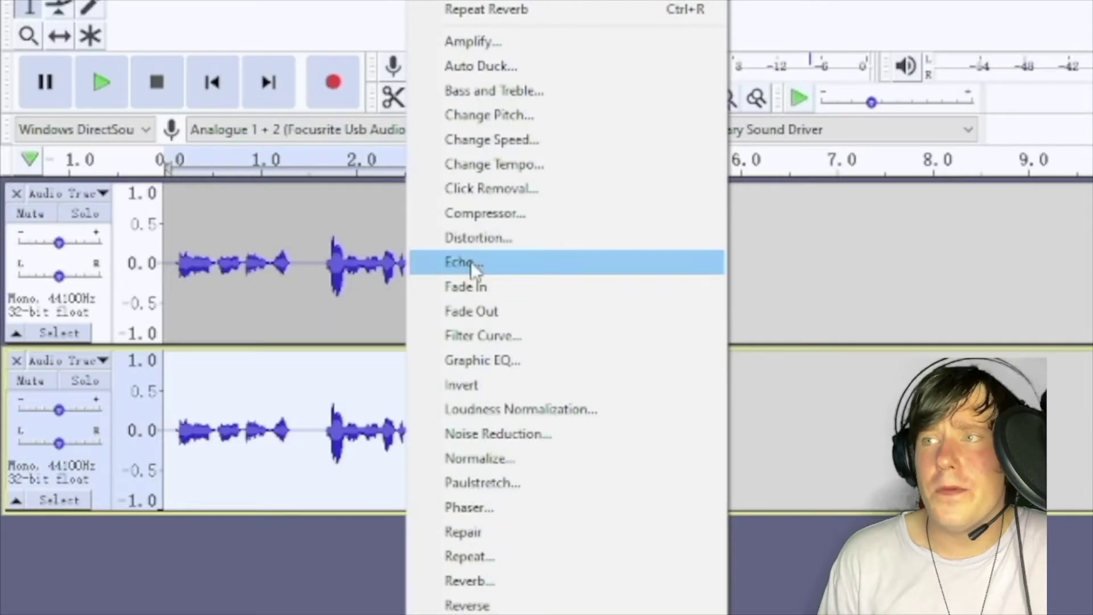
{"action": "left_click", "coordinate": [470, 262]}
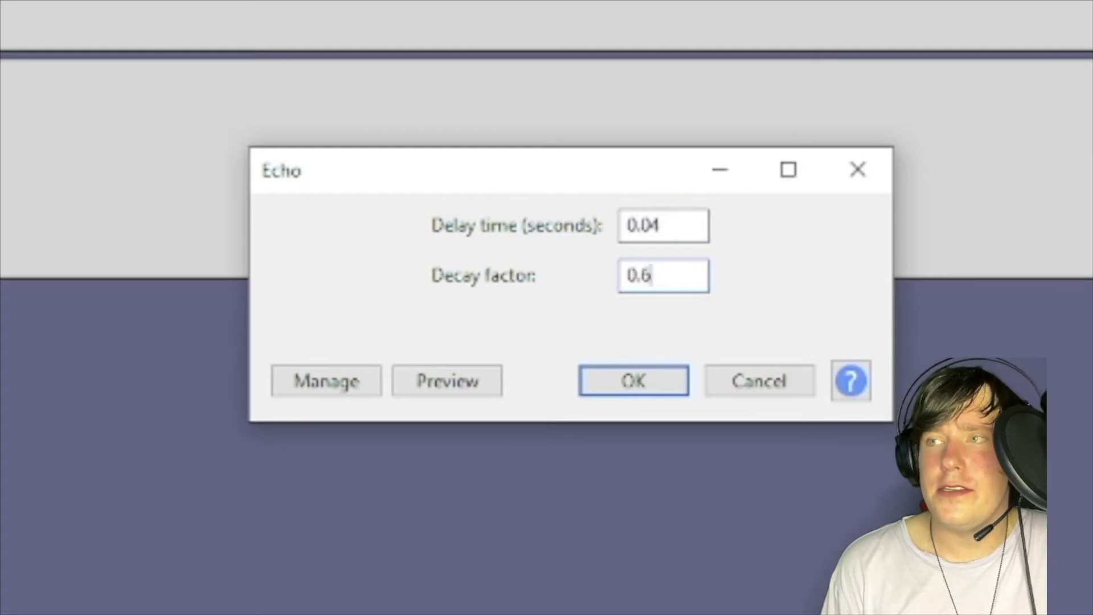
{"action": "left_click", "coordinate": [633, 381]}
{"action": "key", "text": "space"}
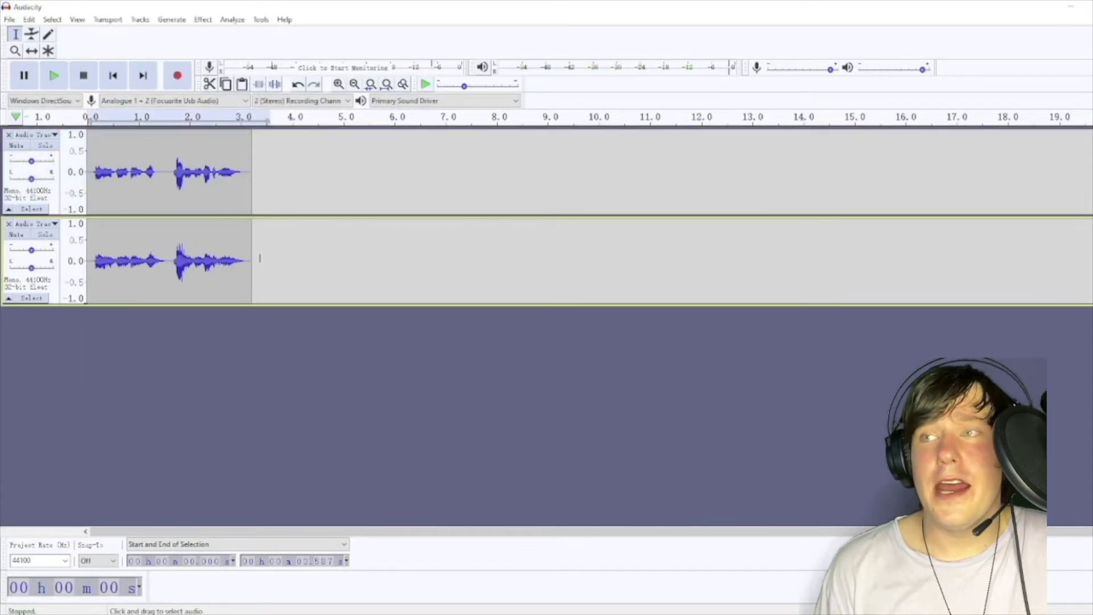
{"action": "left_click_drag", "start_coordinate": [259, 256], "coordinate": [120, 257]}
- Change the bottom track's pitch by -8 percent and play the result
{"action": "left_click", "coordinate": [203, 20]}
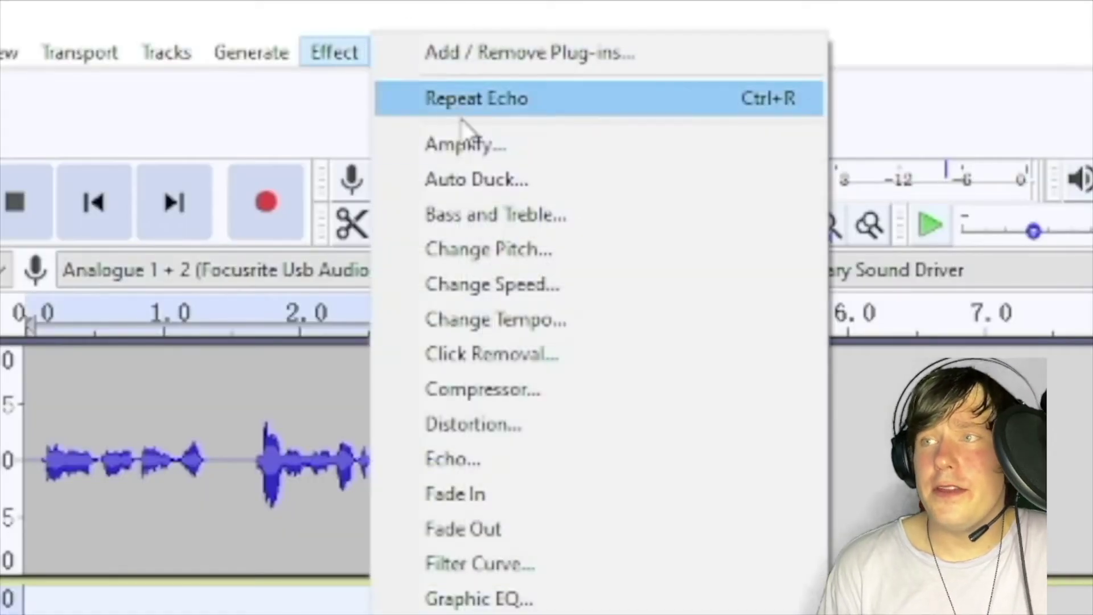
{"action": "left_click", "coordinate": [495, 248]}
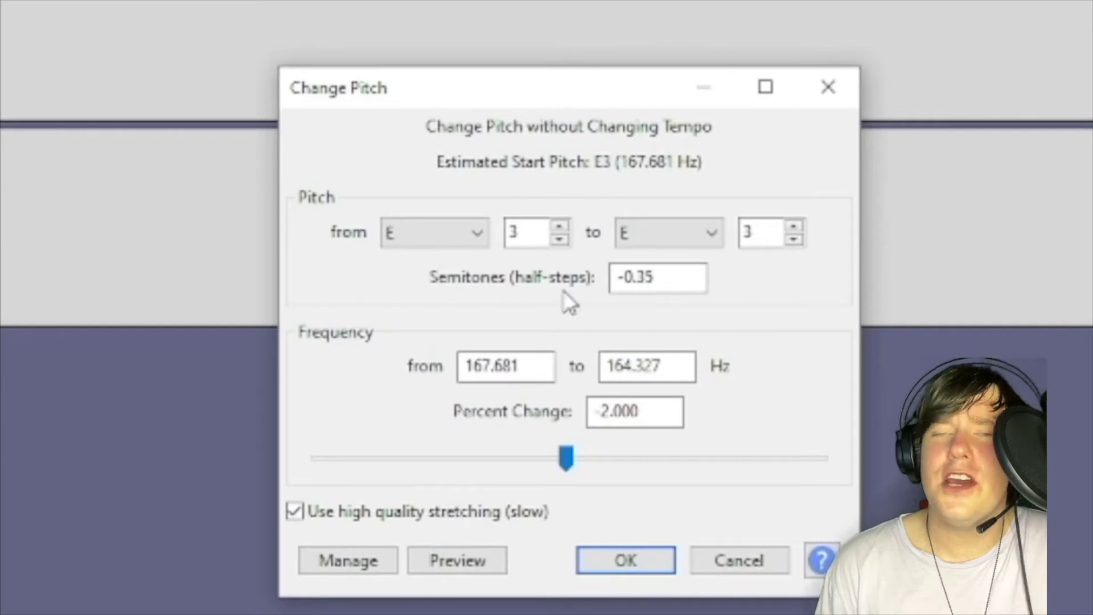
{"action": "left_click", "coordinate": [614, 411]}
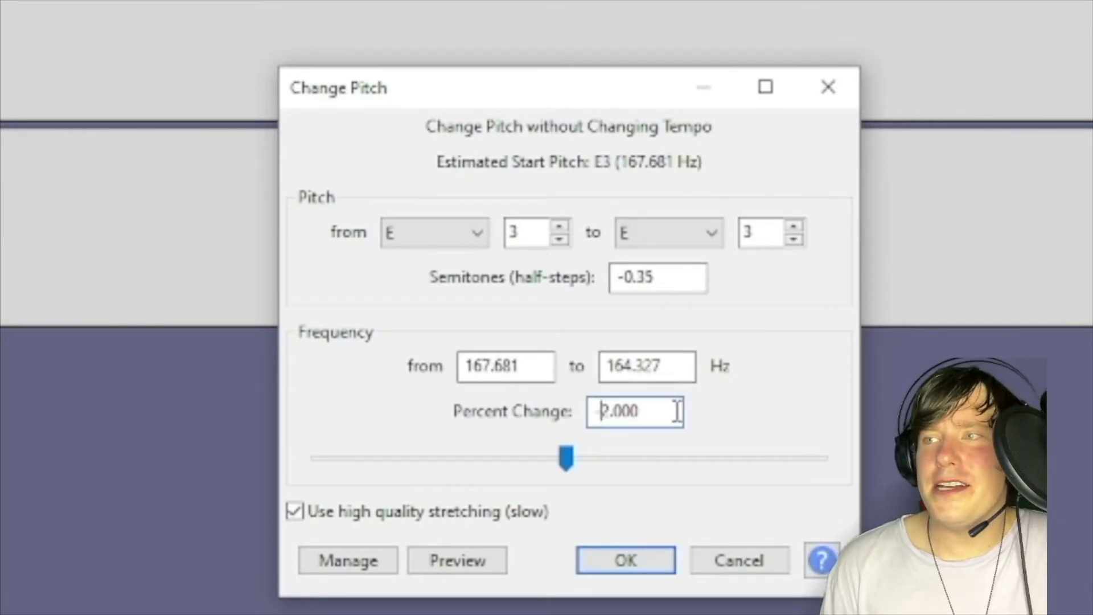
{"action": "key", "text": "BackSpace"}
{"action": "key", "text": "BackSpace"}
{"action": "type", "text": "1"}
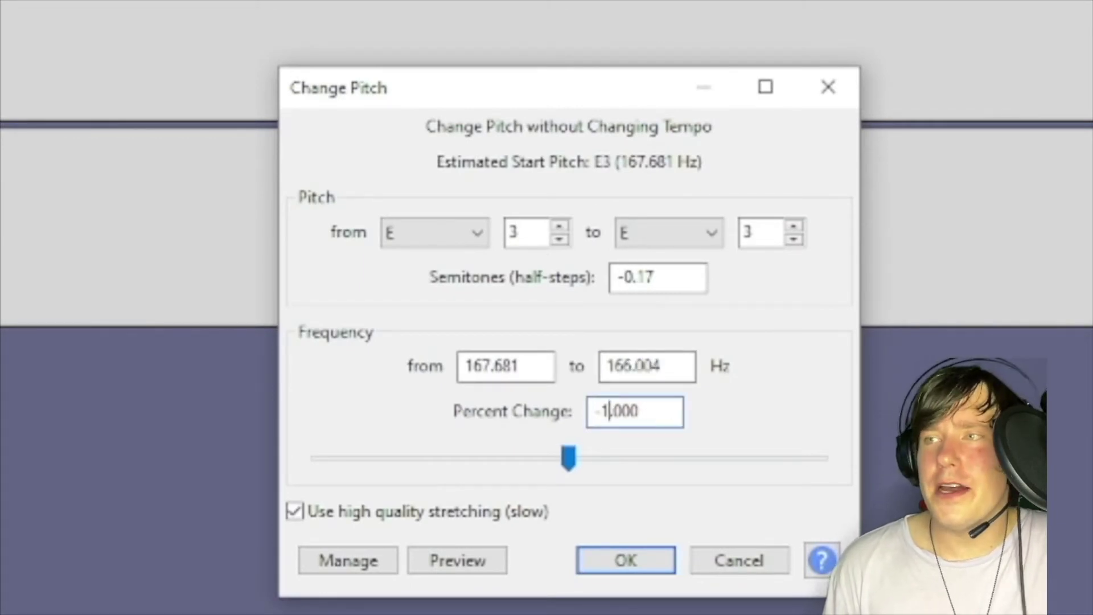
{"action": "key", "text": "BackSpace"}
{"action": "type", "text": "8"}
{"action": "left_click", "coordinate": [619, 558]}
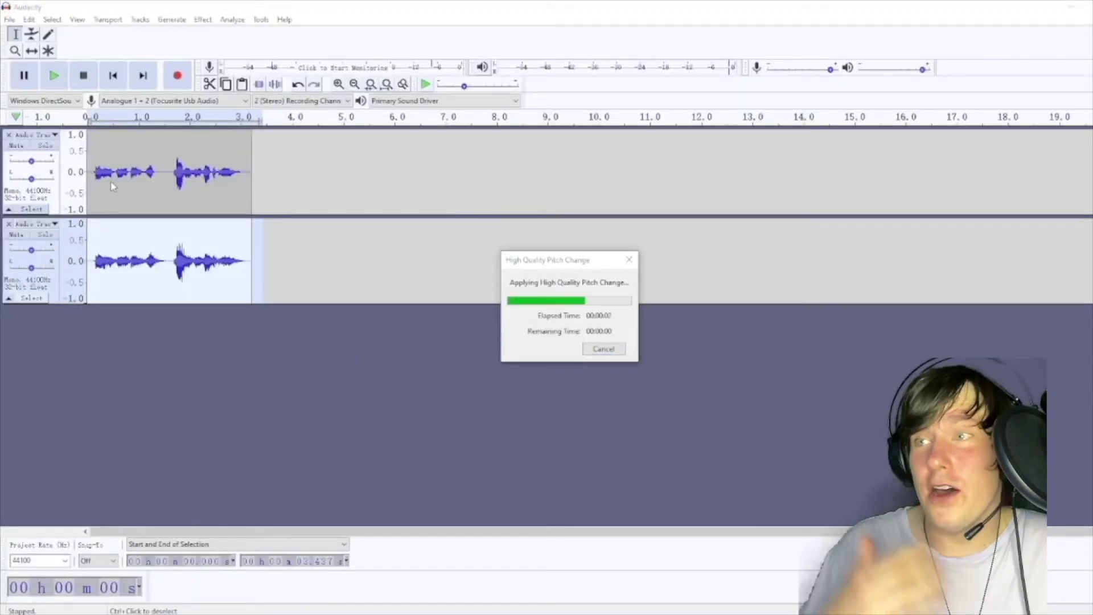
{"action": "key", "text": "space"}
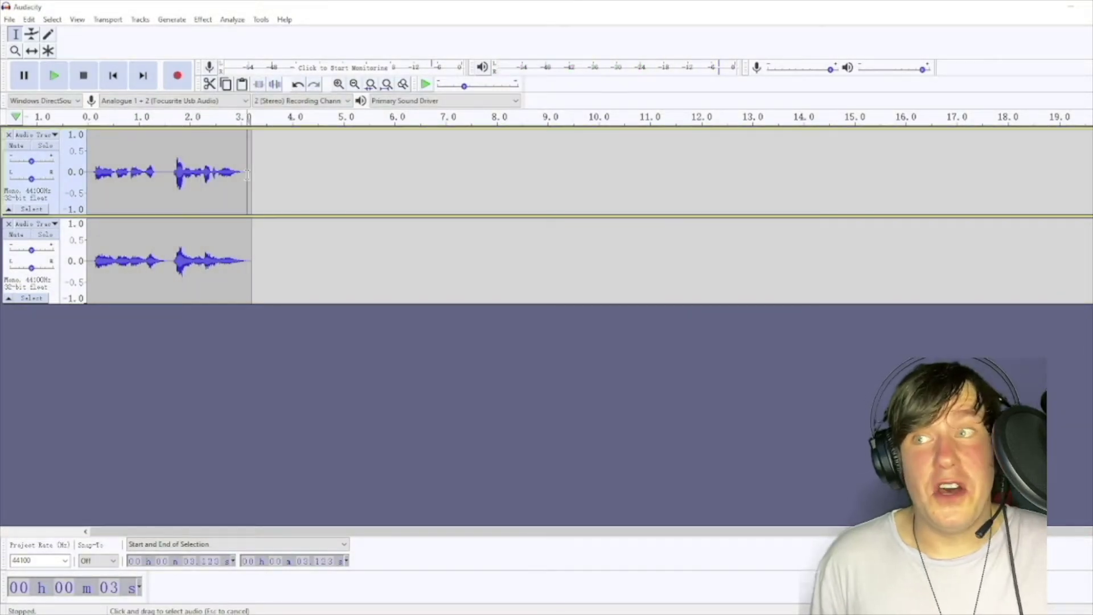
{"action": "left_click_drag", "start_coordinate": [248, 173], "coordinate": [102, 175]}
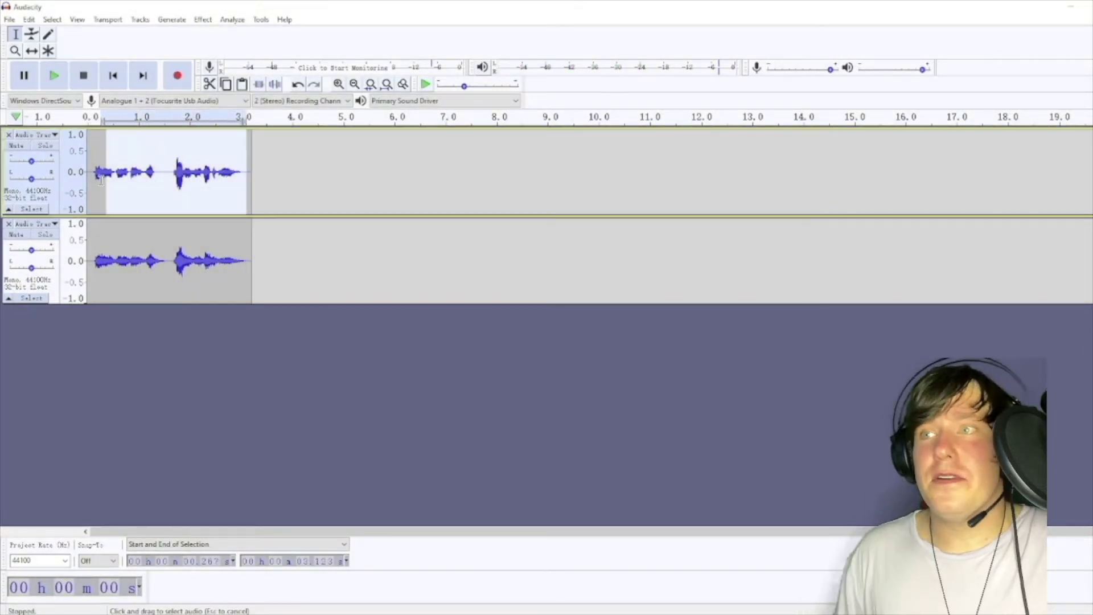
- Duplicate the top clip into a third track and slow the middle track's tempo by 2 percent
{"action": "left_click", "coordinate": [28, 20]}
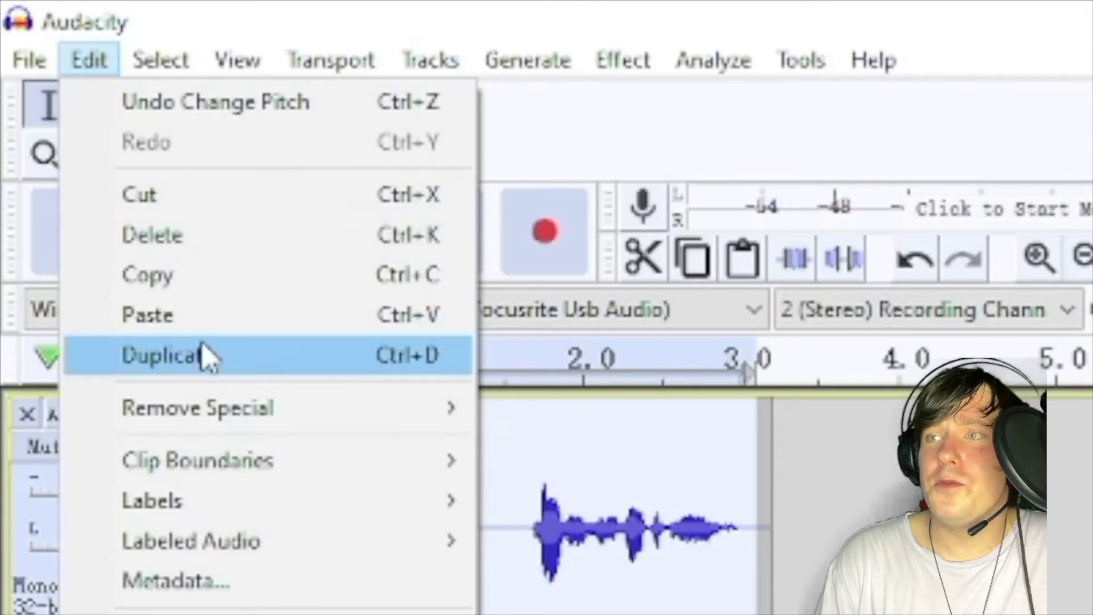
{"action": "left_click", "coordinate": [203, 346]}
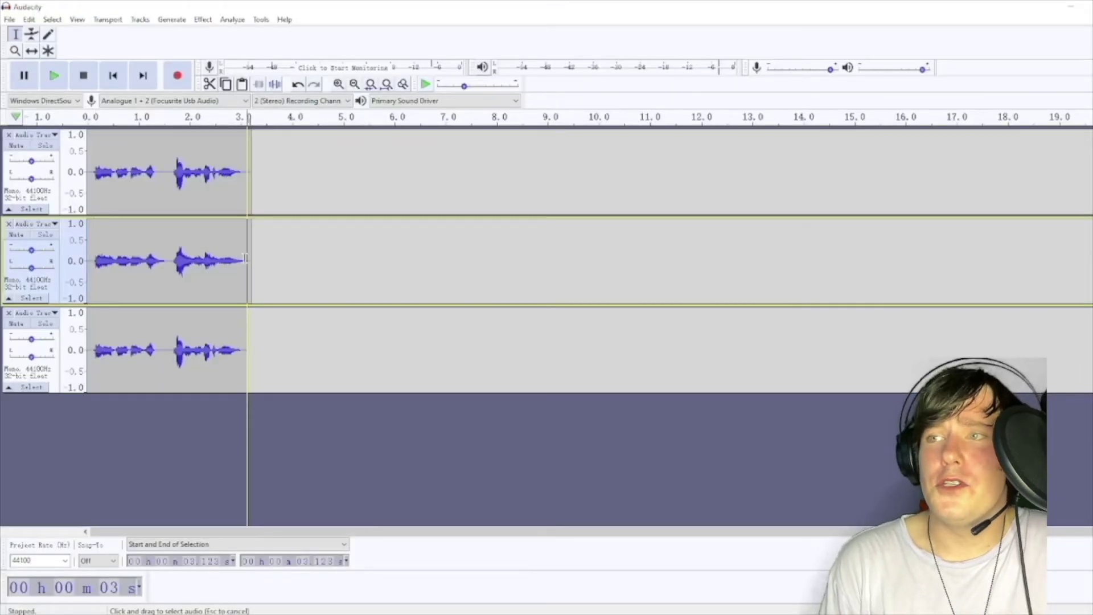
{"action": "left_click_drag", "start_coordinate": [248, 258], "coordinate": [88, 260]}
{"action": "left_click", "coordinate": [202, 19]}
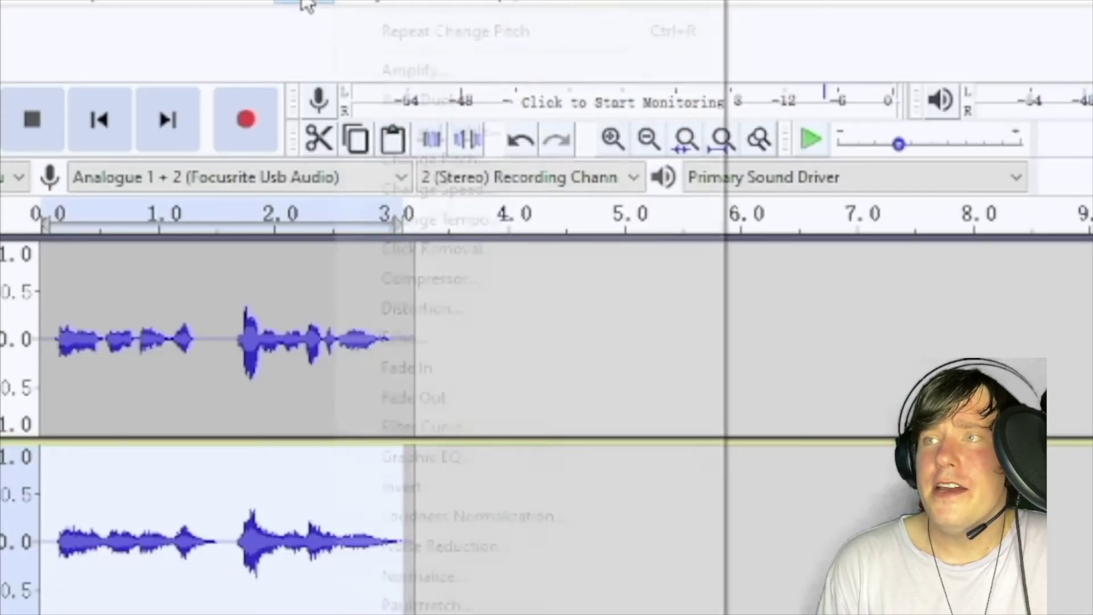
{"action": "left_click", "coordinate": [452, 215]}
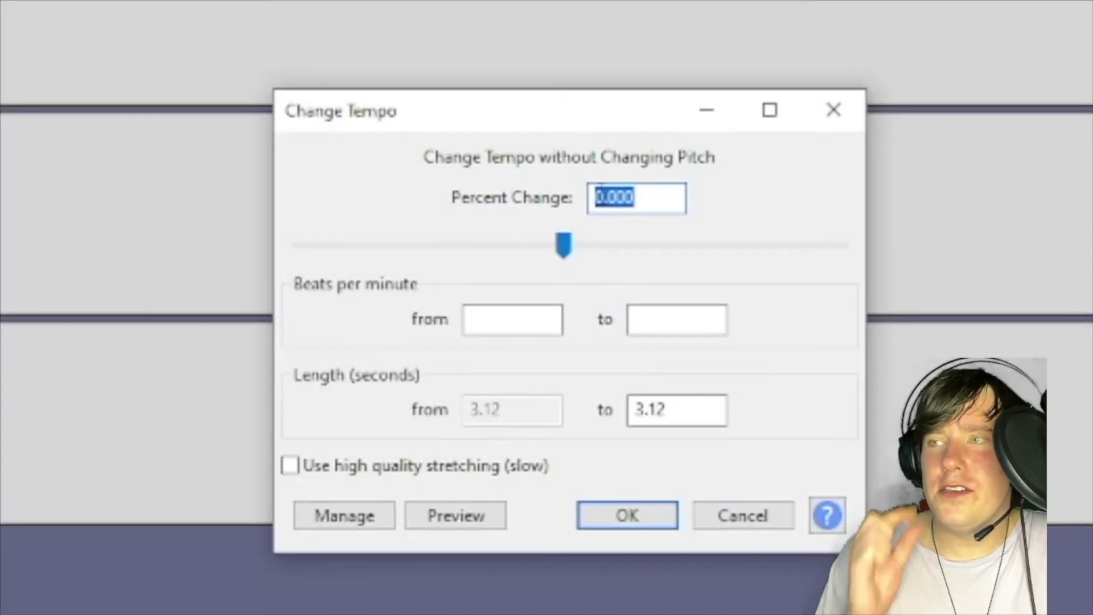
{"action": "type", "text": "-2"}
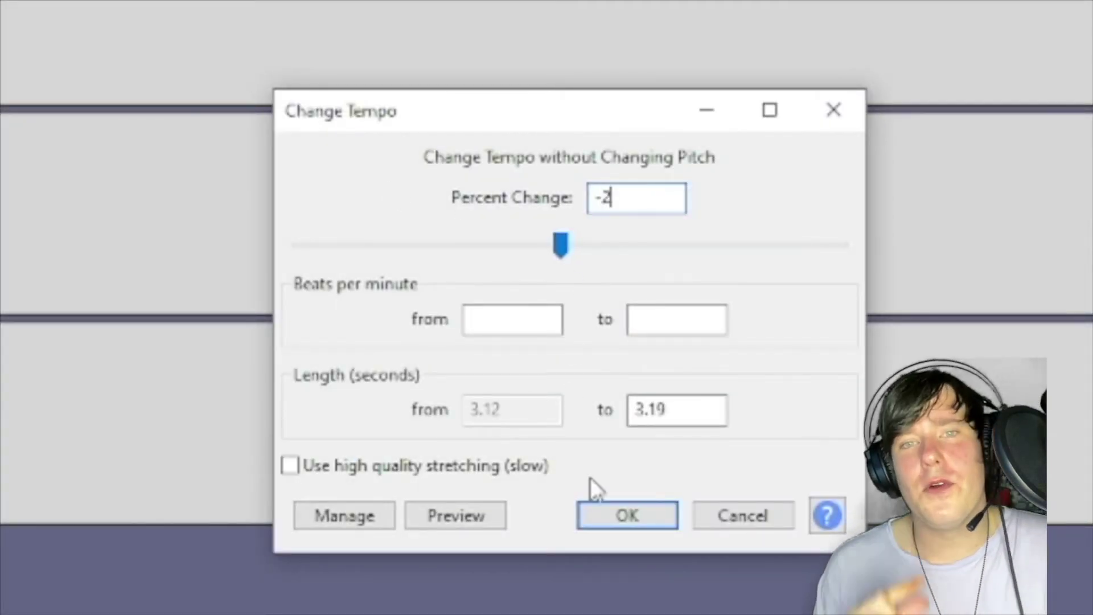
{"action": "left_click", "coordinate": [618, 508]}
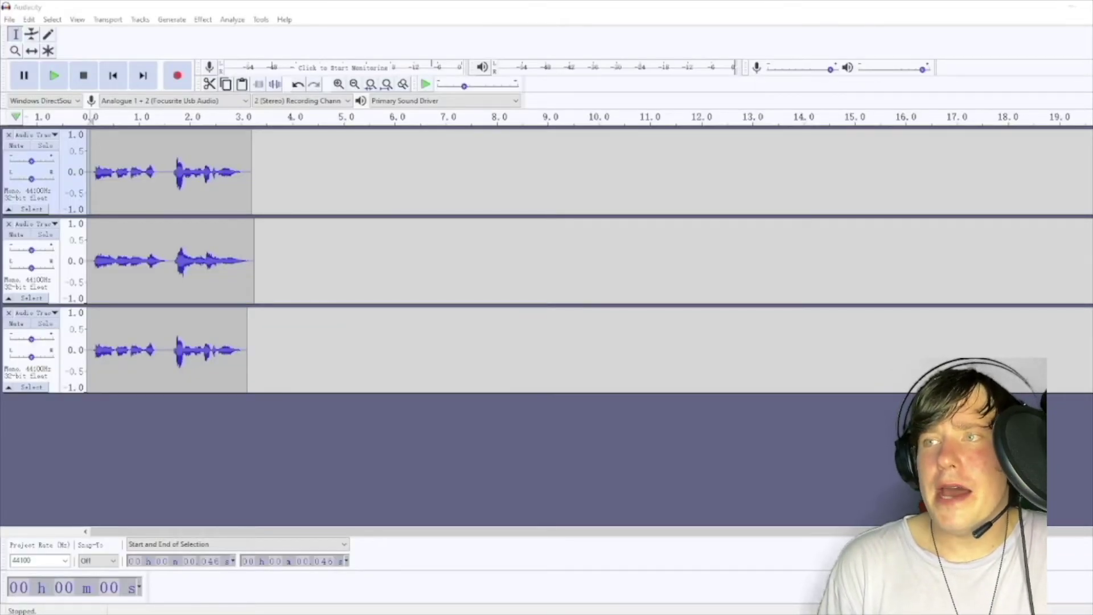
- Apply a 0.02 s delay, 0.3 decay echo to the first three seconds of the clip
{"action": "left_click", "coordinate": [245, 167]}
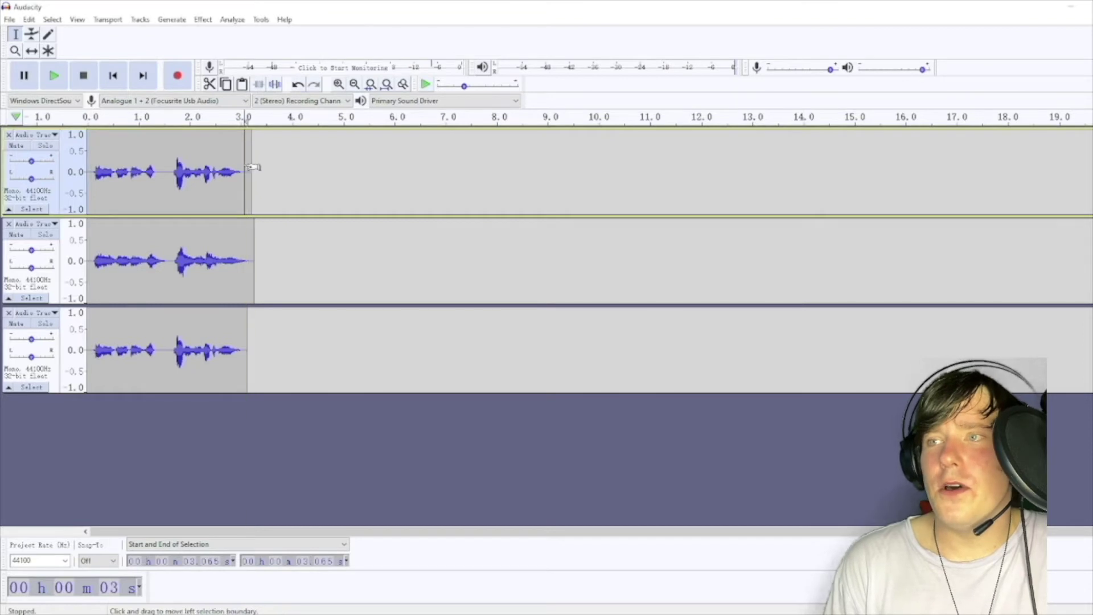
{"action": "left_click_drag", "start_coordinate": [245, 168], "coordinate": [89, 171]}
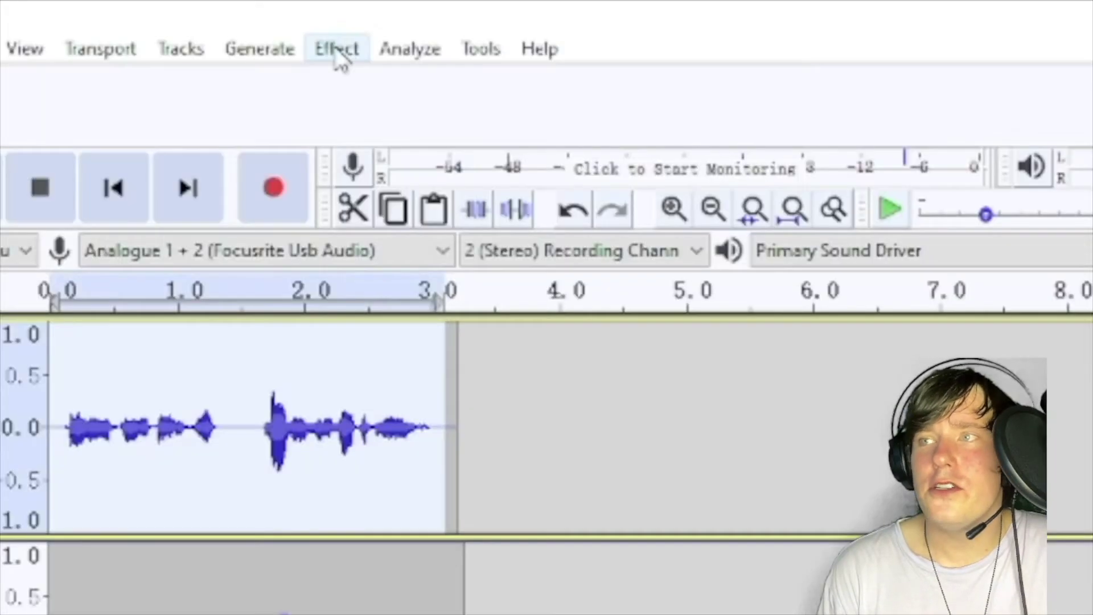
{"action": "left_click", "coordinate": [202, 19]}
{"action": "left_click", "coordinate": [442, 425]}
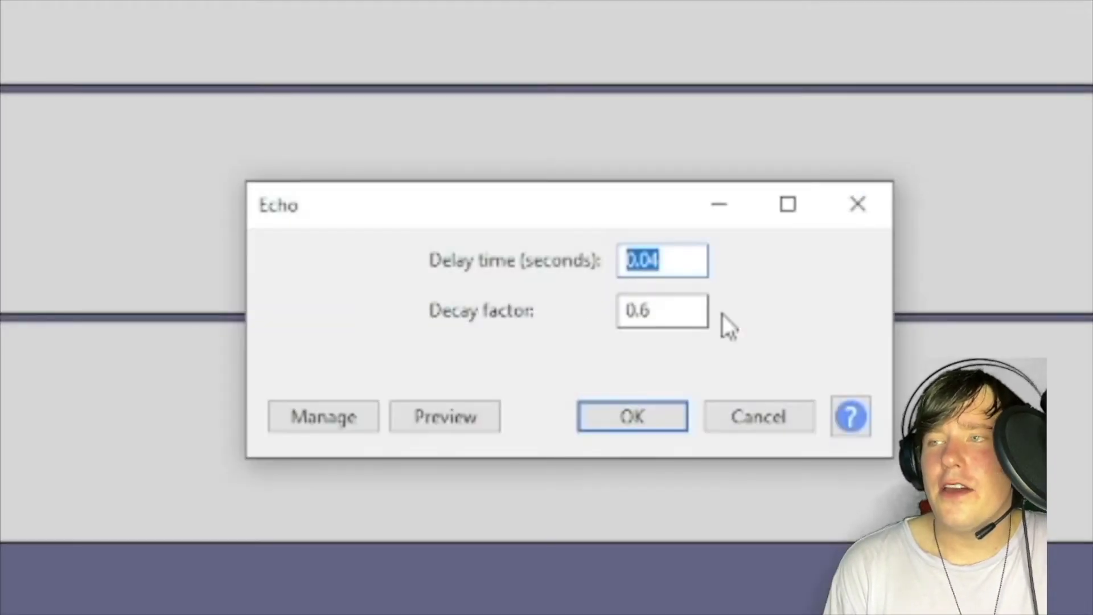
{"action": "left_click", "coordinate": [692, 259]}
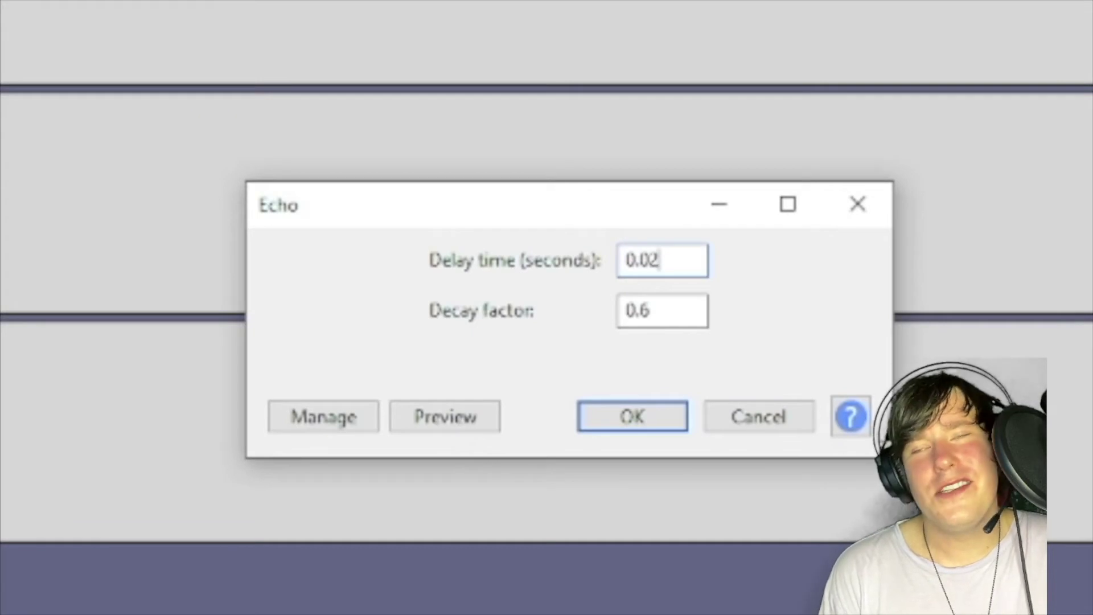
{"action": "left_click", "coordinate": [691, 318]}
{"action": "type", "text": "0.3"}
{"action": "left_click", "coordinate": [612, 414]}
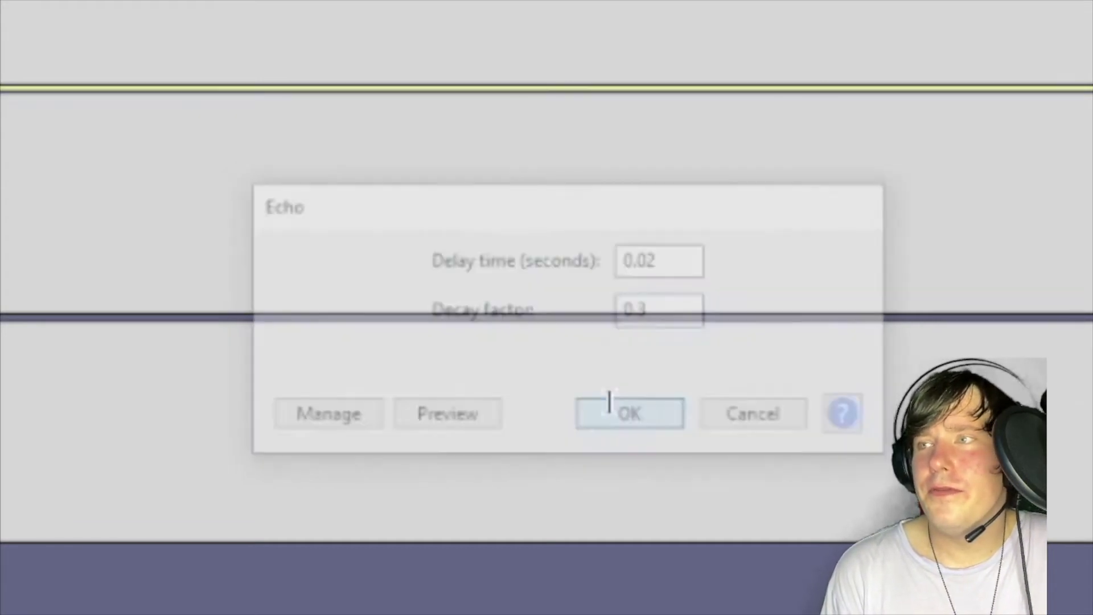
- Play the echoed clip, then remove tracks 2 and 3, keeping only the first
{"action": "left_click", "coordinate": [94, 195]}
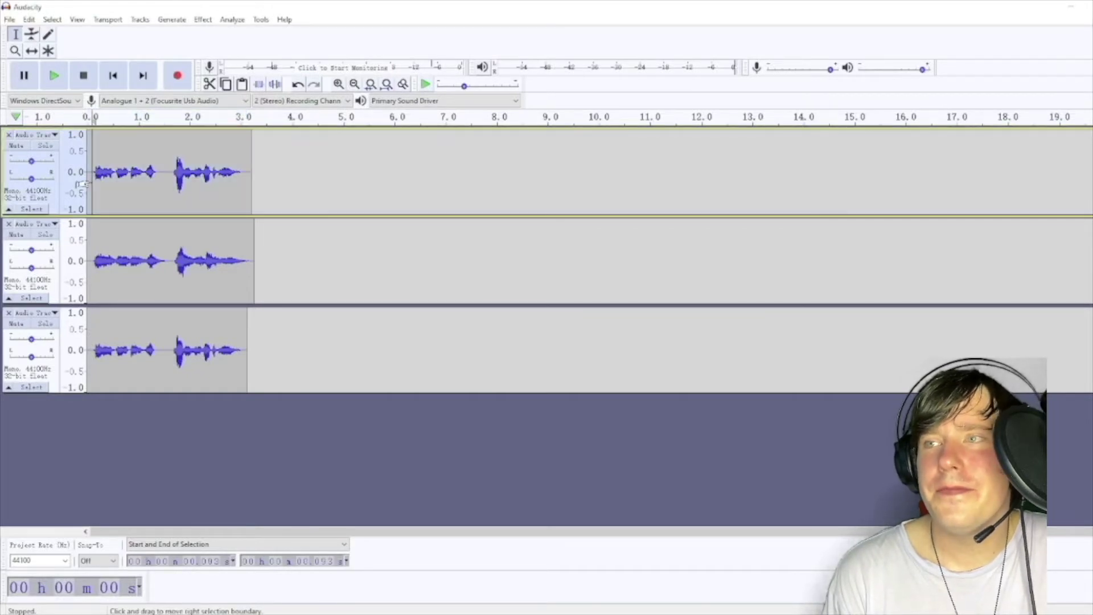
{"action": "key", "text": "space"}
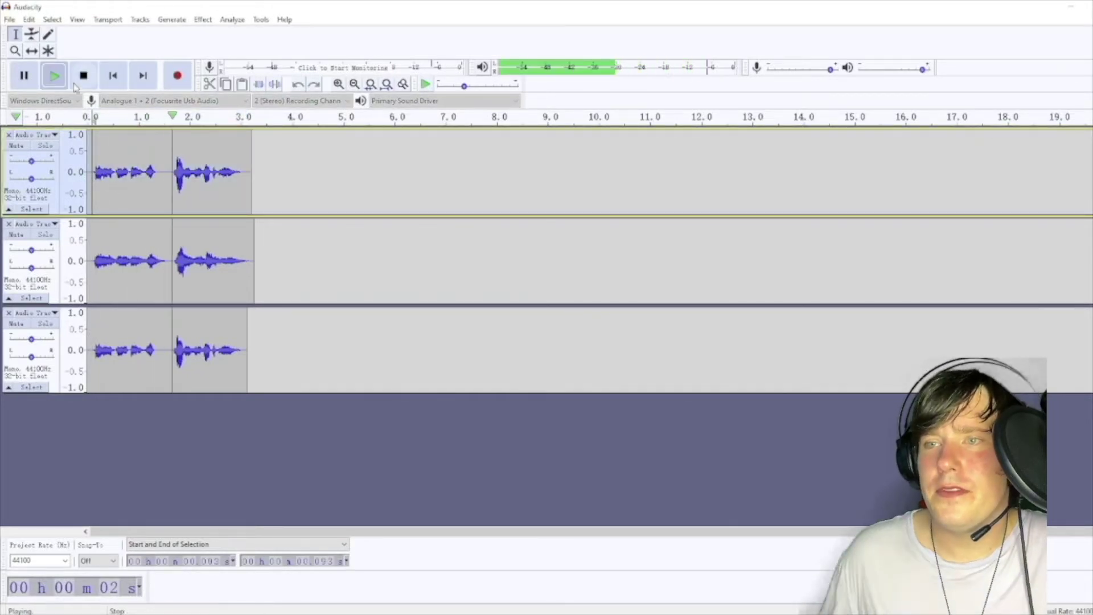
{"action": "left_click", "coordinate": [29, 20]}
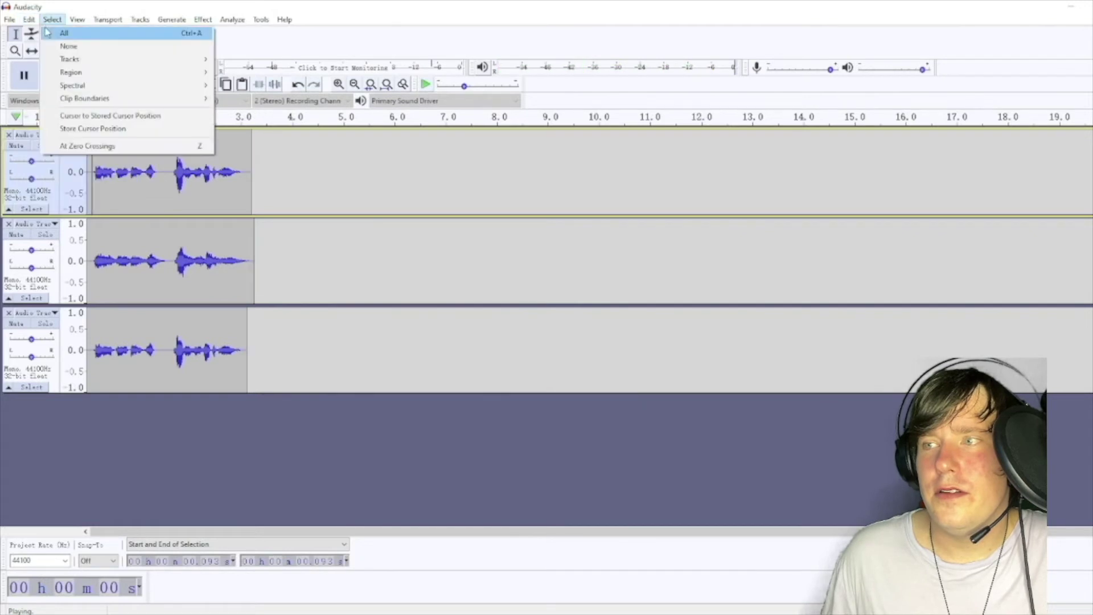
{"action": "left_click", "coordinate": [38, 30]}
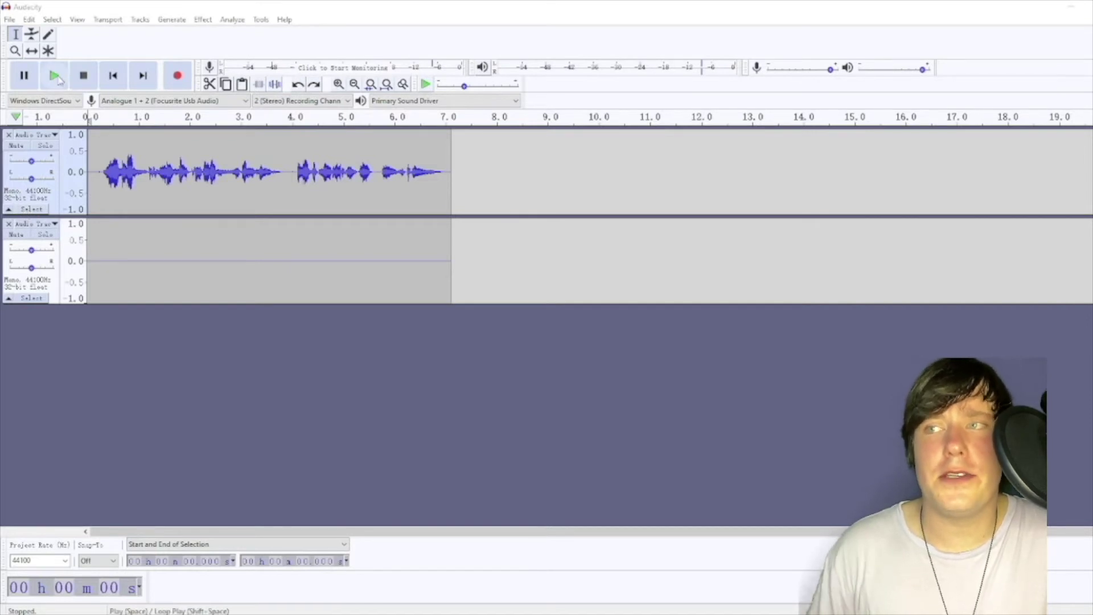
- Play the new seven-second voice clip, then select the whole clip
{"action": "left_click", "coordinate": [56, 78]}
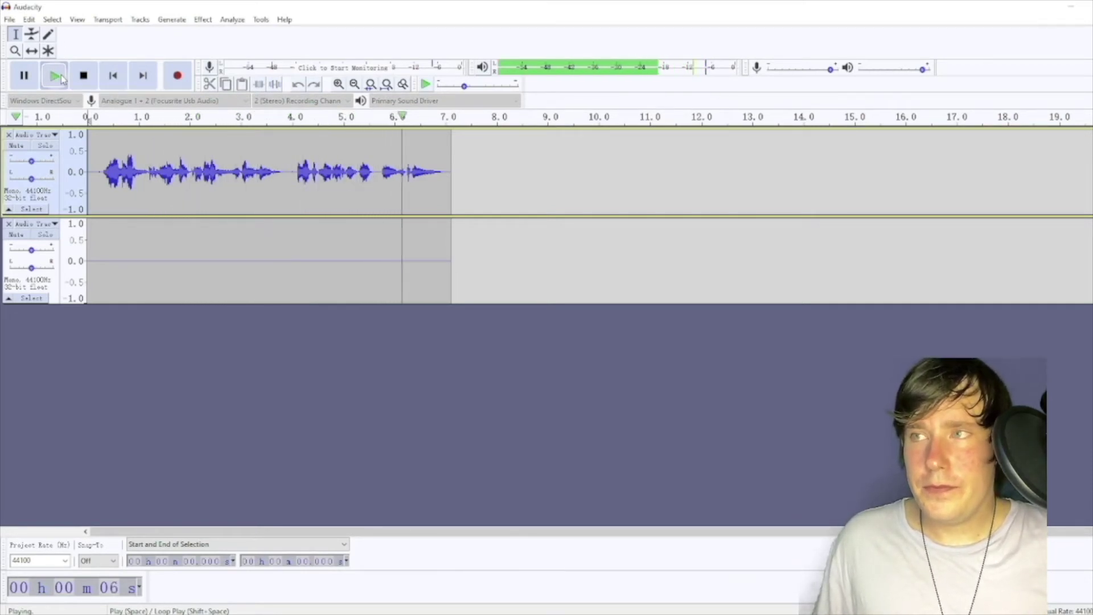
{"action": "left_click_drag", "start_coordinate": [389, 171], "coordinate": [450, 172]}
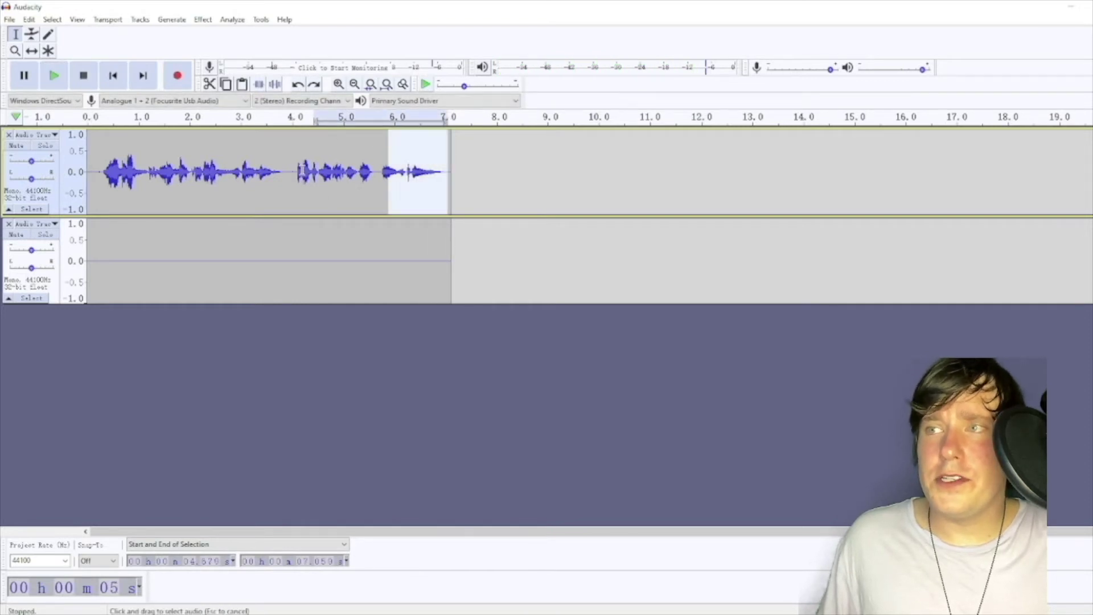
{"action": "double_click", "coordinate": [419, 171]}
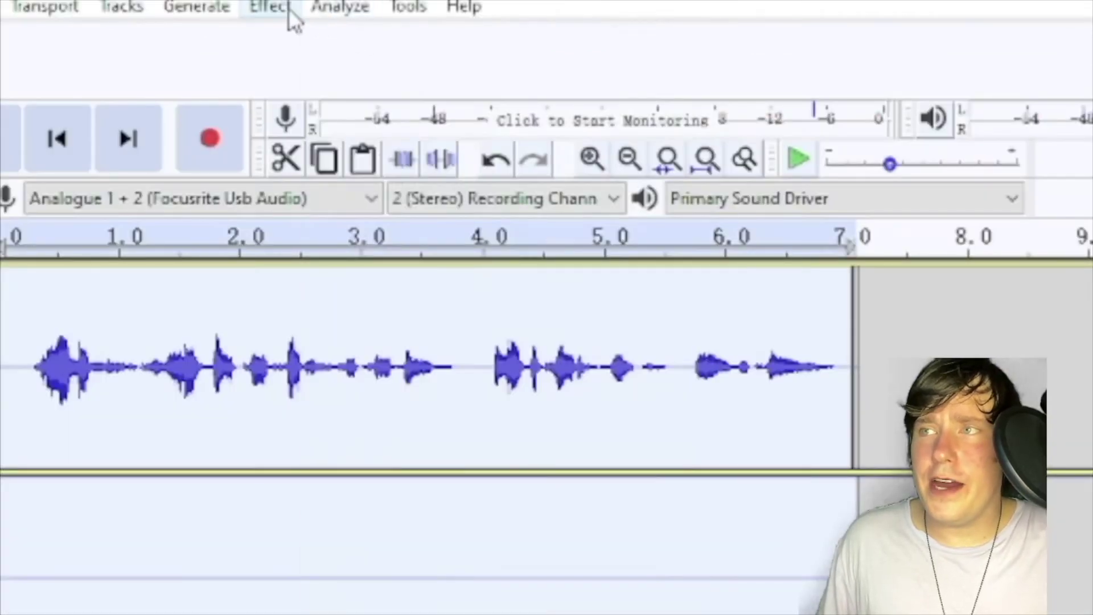
- Apply a radio-style Graphic EQ, lowering the 160 Hz band and boosting 1.6 kHz
{"action": "left_click", "coordinate": [203, 19]}
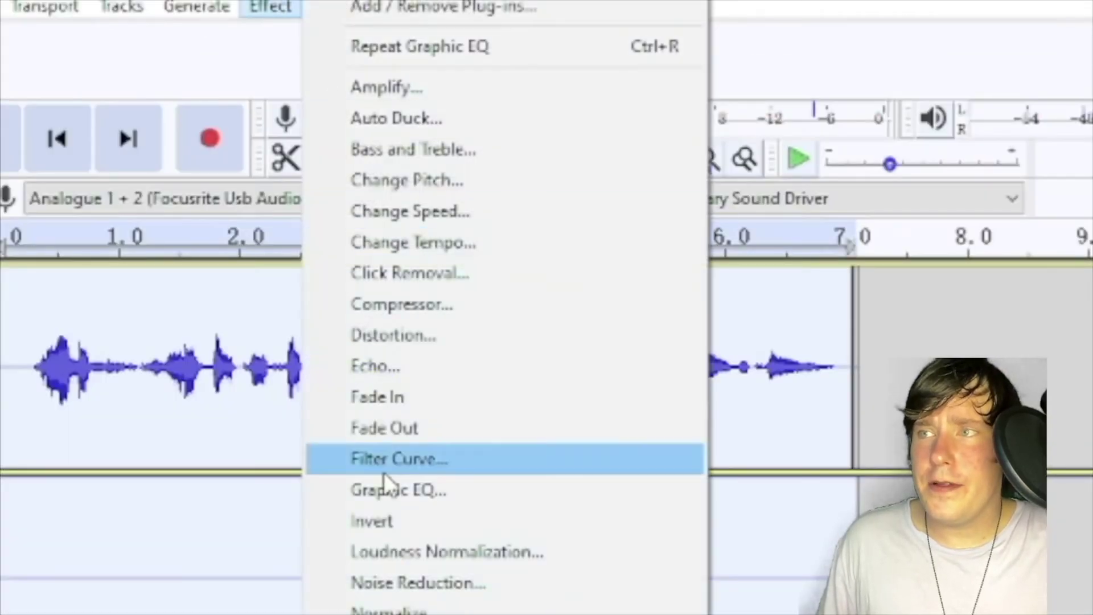
{"action": "left_click", "coordinate": [386, 489]}
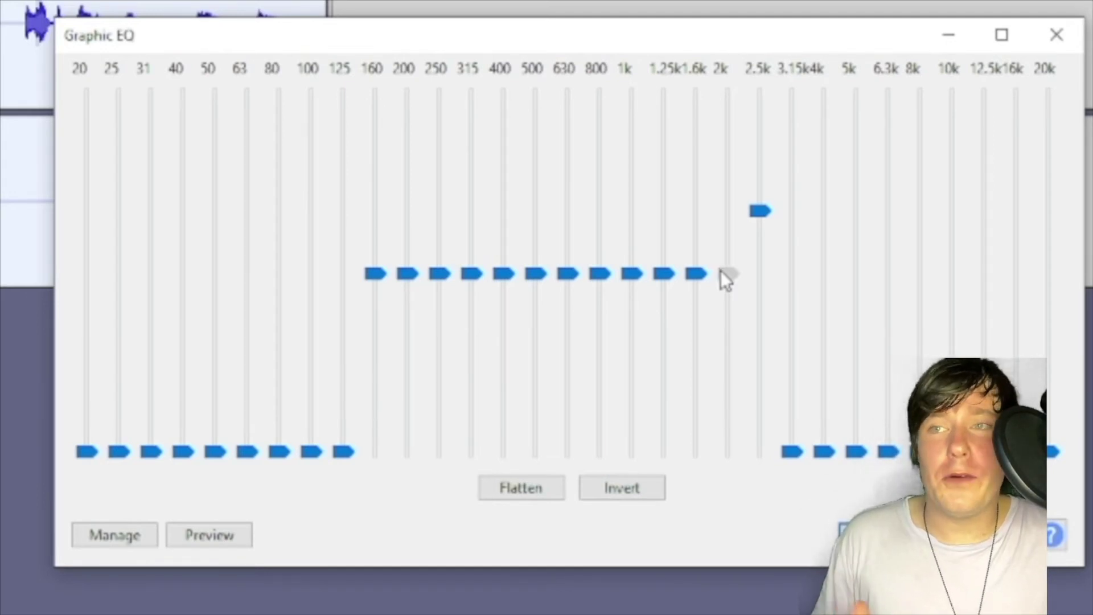
{"action": "left_click_drag", "start_coordinate": [376, 275], "coordinate": [378, 300]}
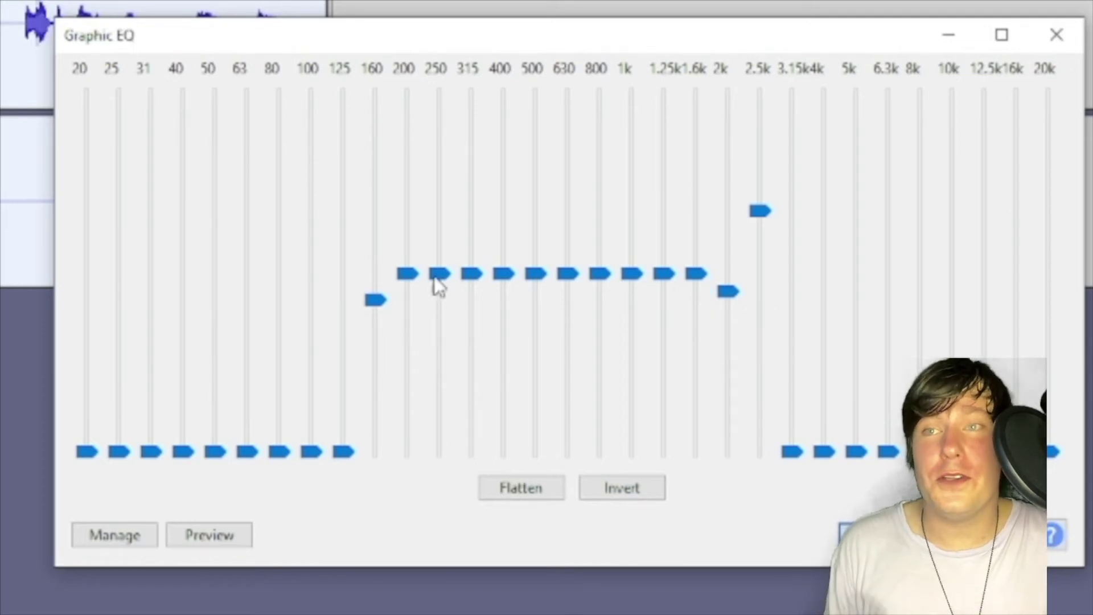
{"action": "left_click_drag", "start_coordinate": [697, 275], "coordinate": [699, 229]}
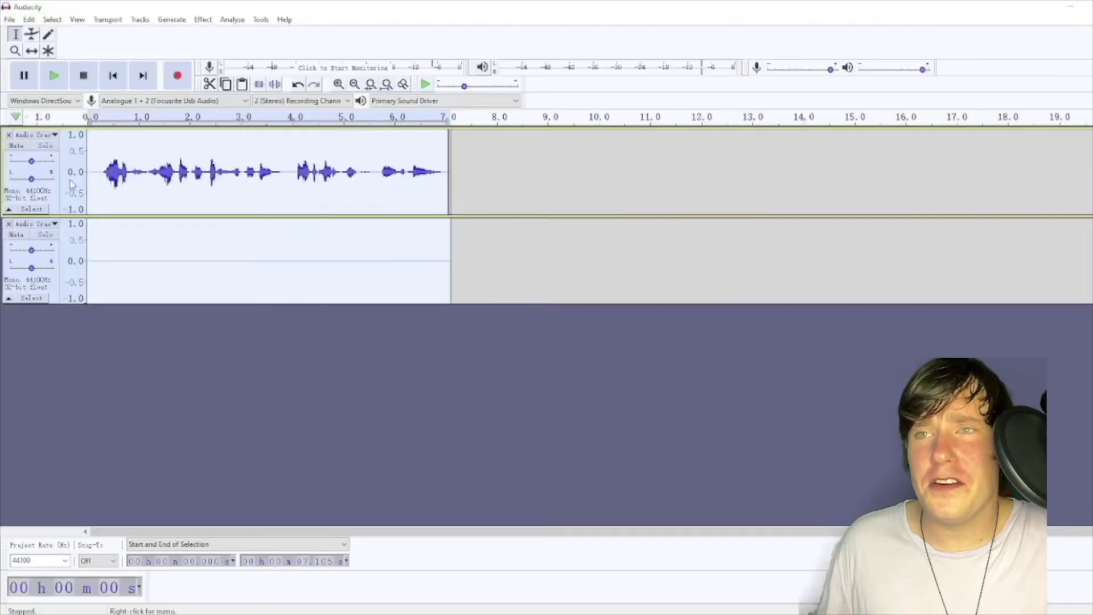
{"action": "left_click", "coordinate": [111, 183]}
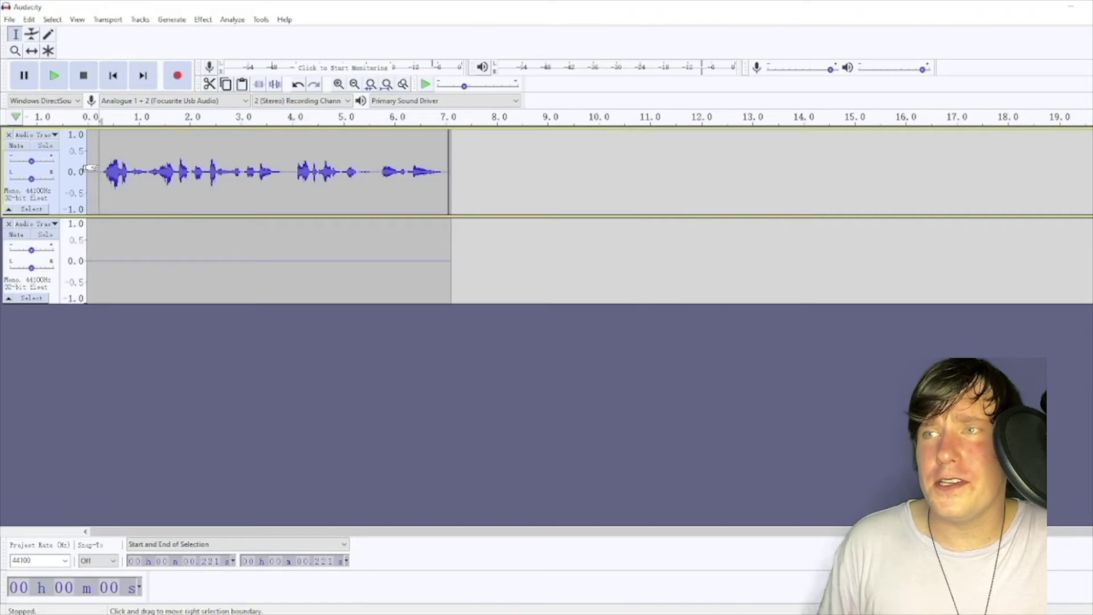
- Listen to the radio-EQ voice clip, then reopen the Effect menu
{"action": "key", "text": "space"}
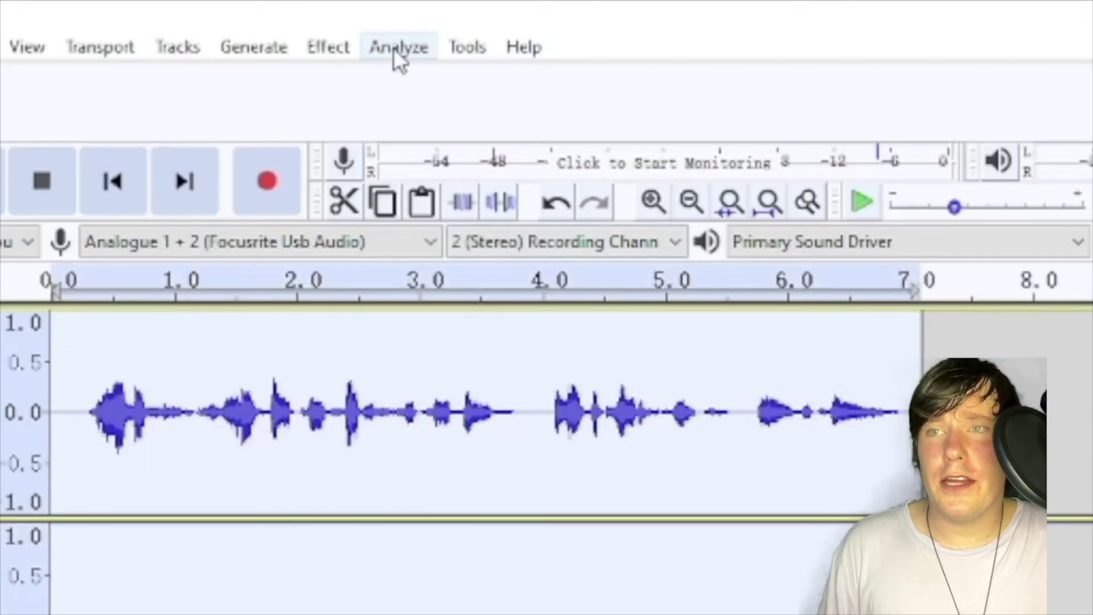
{"action": "left_click", "coordinate": [202, 19]}
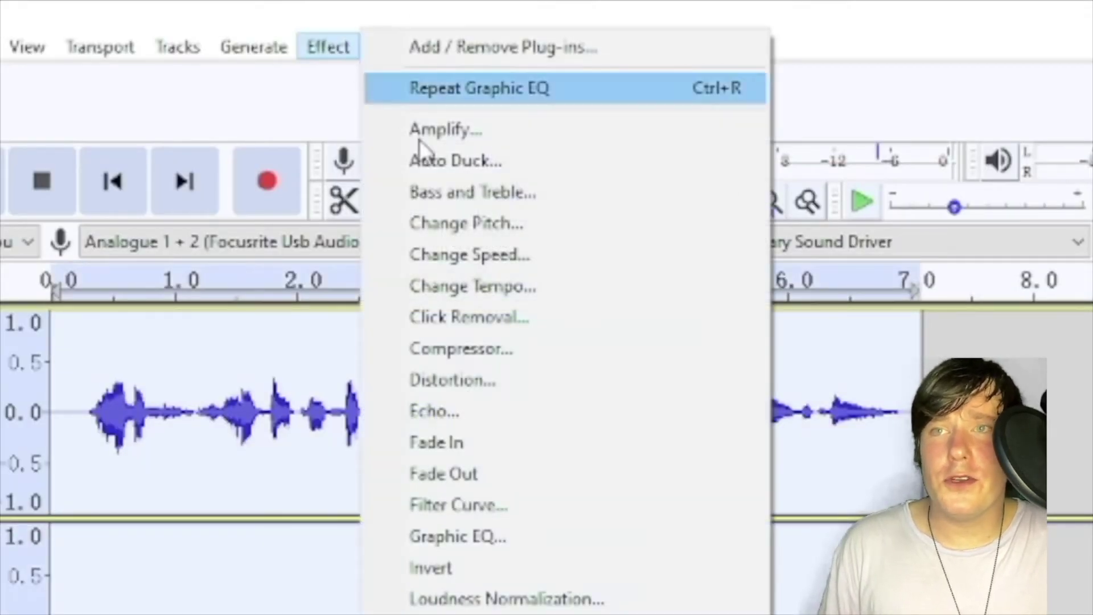
- Invert the Graphic EQ curve and cut the 200, 250 and 315 Hz bands fully
{"action": "left_click", "coordinate": [500, 547]}
{"action": "left_click", "coordinate": [651, 485]}
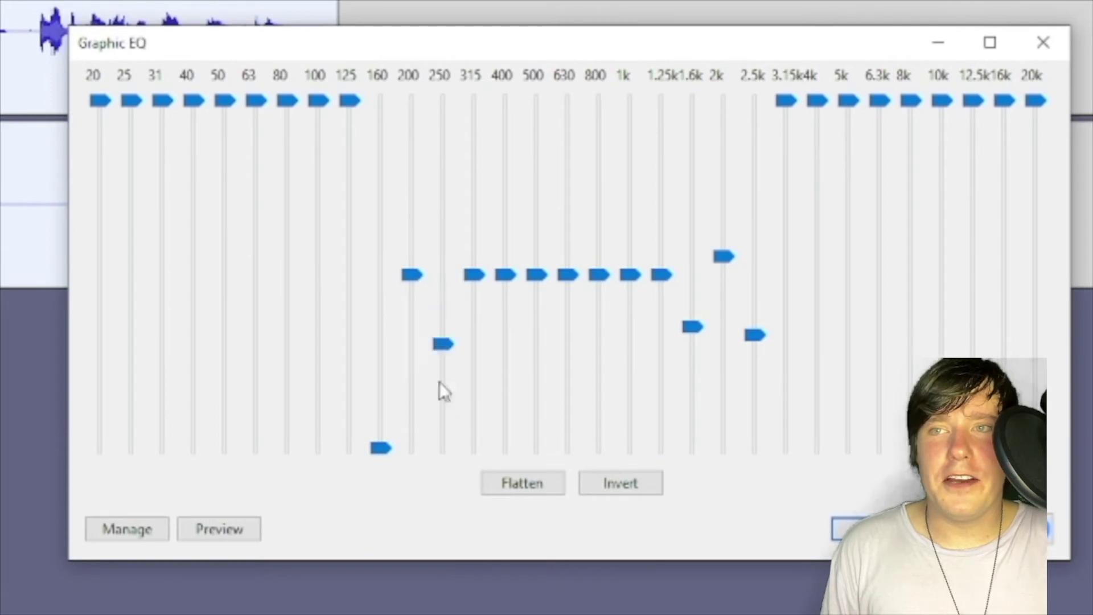
{"action": "left_click", "coordinate": [414, 342]}
{"action": "left_click", "coordinate": [412, 447]}
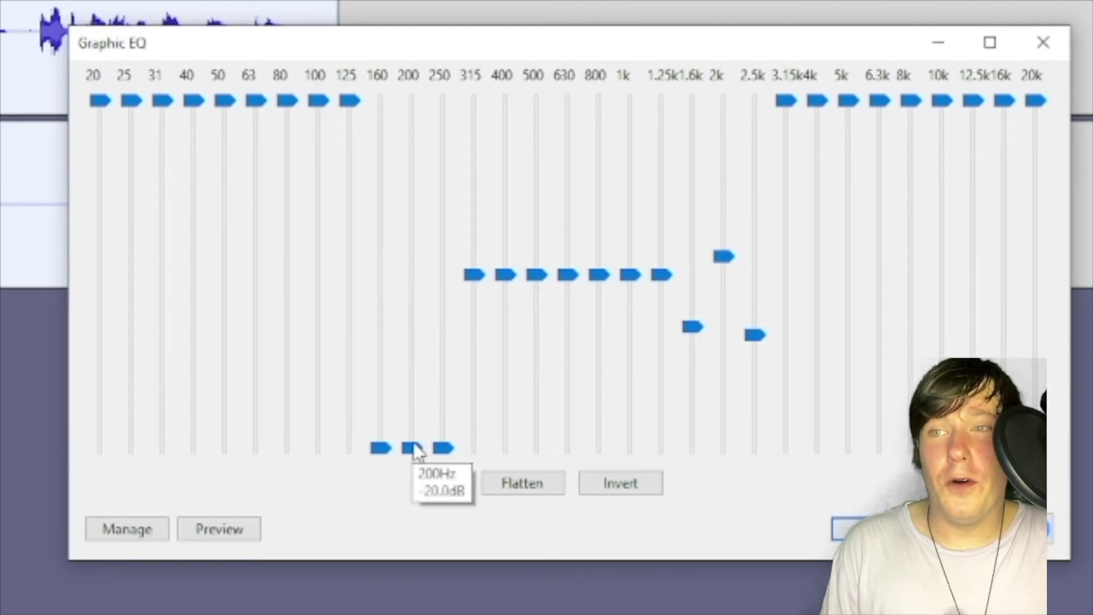
{"action": "left_click_drag", "start_coordinate": [472, 275], "coordinate": [485, 452]}
- Pull the 400 Hz to 2.5 kHz bands down unevenly, with 2.5 kHz at -13 dB
{"action": "mouse_move", "coordinate": [504, 274]}
{"action": "left_mouse_down"}
{"action": "mouse_move", "coordinate": [507, 239]}
{"action": "mouse_move", "coordinate": [506, 378]}
{"action": "left_mouse_up"}
{"action": "left_click_drag", "start_coordinate": [536, 275], "coordinate": [538, 362]}
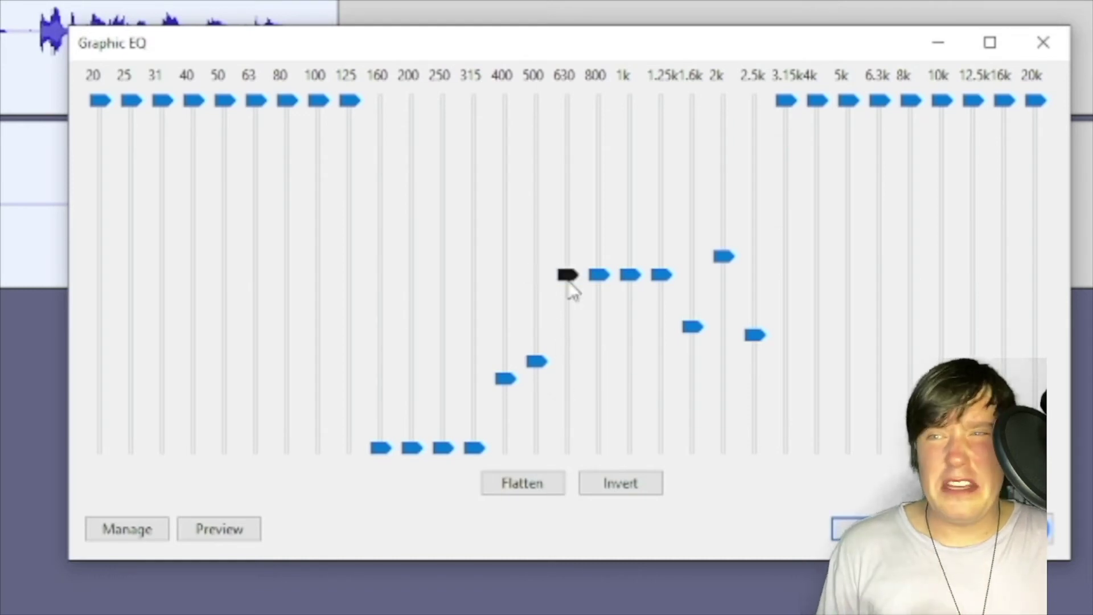
{"action": "mouse_move", "coordinate": [570, 275]}
{"action": "left_mouse_down"}
{"action": "mouse_move", "coordinate": [569, 386]}
{"action": "mouse_move", "coordinate": [598, 440]}
{"action": "left_mouse_up"}
{"action": "mouse_move", "coordinate": [630, 276]}
{"action": "left_mouse_down"}
{"action": "mouse_move", "coordinate": [629, 370]}
{"action": "mouse_move", "coordinate": [668, 423]}
{"action": "left_mouse_up"}
{"action": "left_click_drag", "start_coordinate": [692, 326], "coordinate": [691, 413]}
{"action": "left_click_drag", "start_coordinate": [724, 257], "coordinate": [725, 387]}
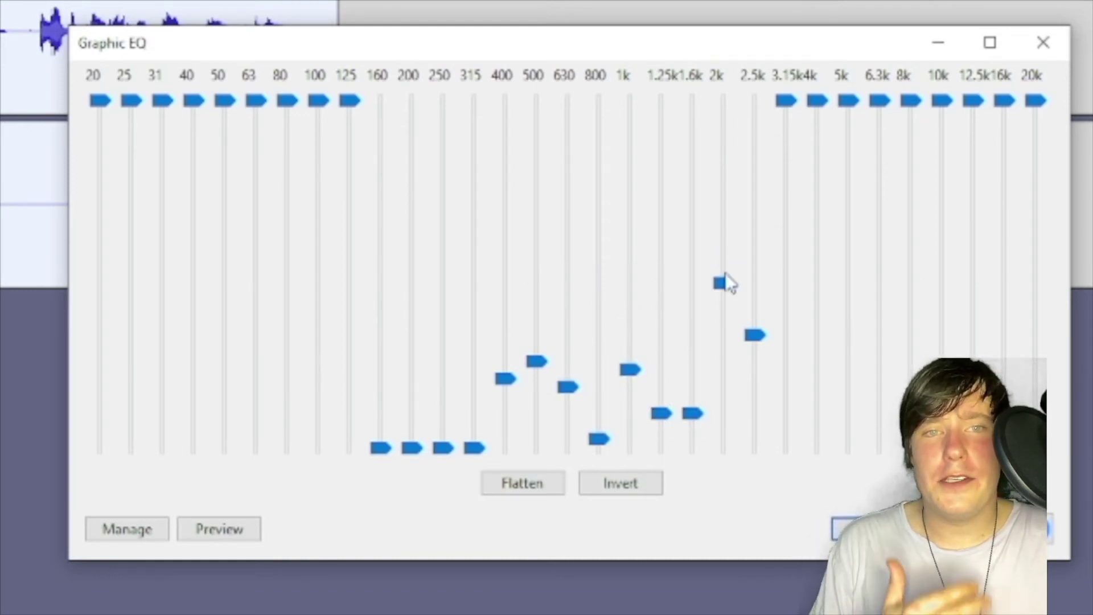
{"action": "mouse_move", "coordinate": [754, 339]}
{"action": "left_mouse_down"}
{"action": "mouse_move", "coordinate": [754, 290]}
{"action": "mouse_move", "coordinate": [755, 396]}
{"action": "left_mouse_up"}
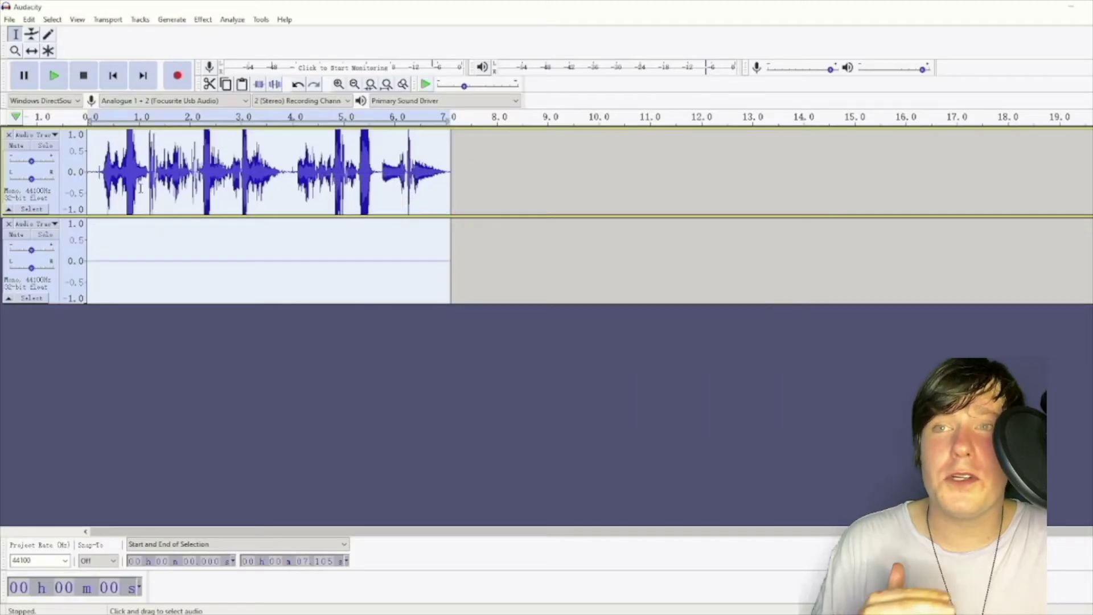
- Apply the inverted EQ curve and listen to the equalized voice
{"action": "left_click", "coordinate": [90, 152]}
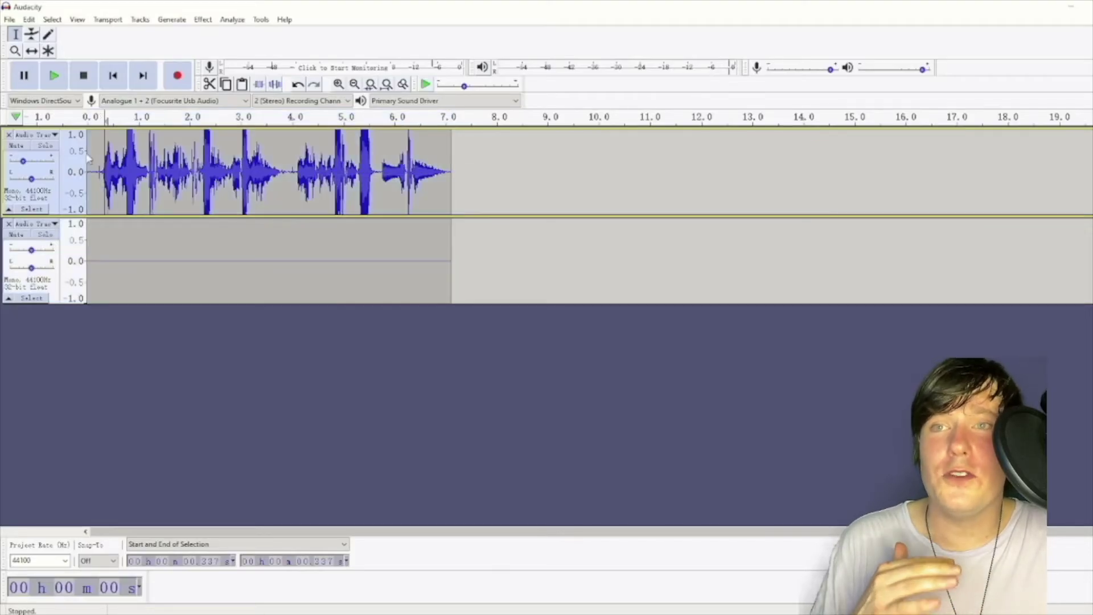
{"action": "key", "text": "space"}
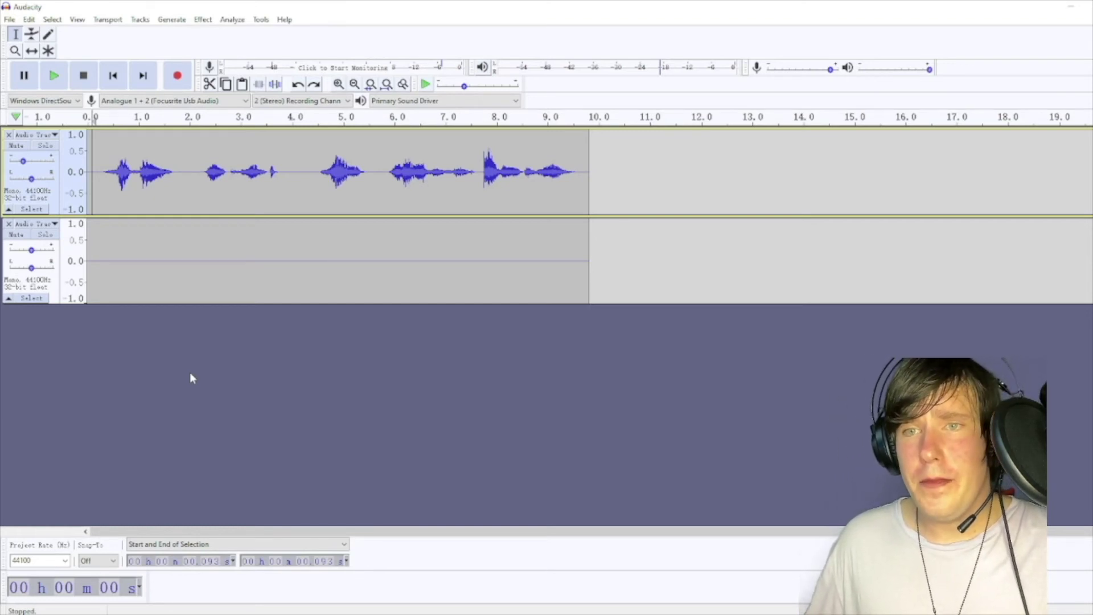
- Play the new clip, lower its pitch by 12 percent with Change Pitch, and replay it
{"action": "key", "text": "space"}
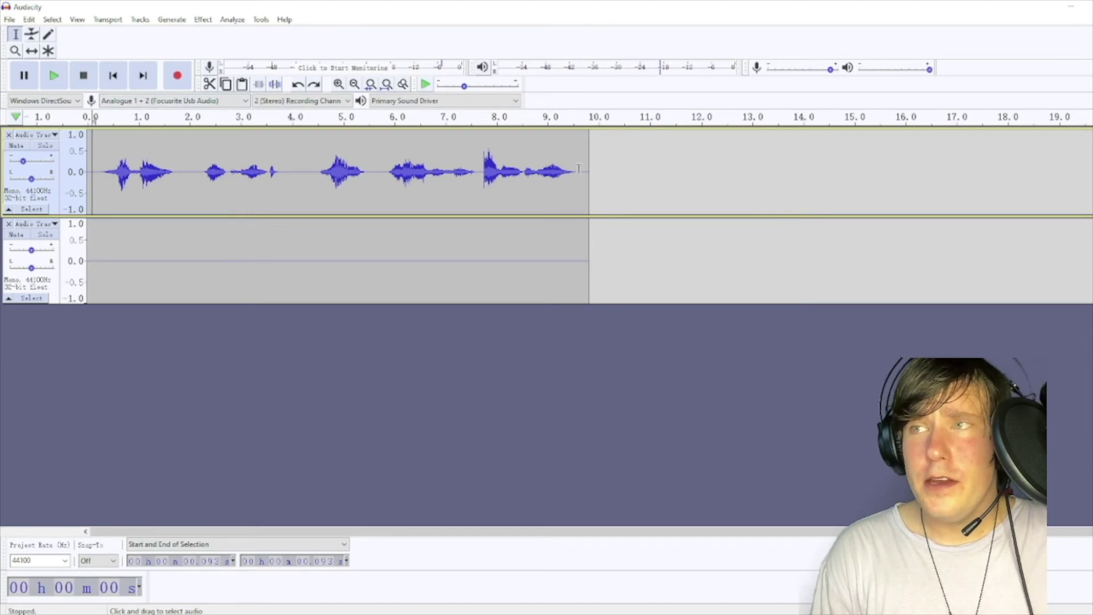
{"action": "left_click_drag", "start_coordinate": [578, 169], "coordinate": [99, 180]}
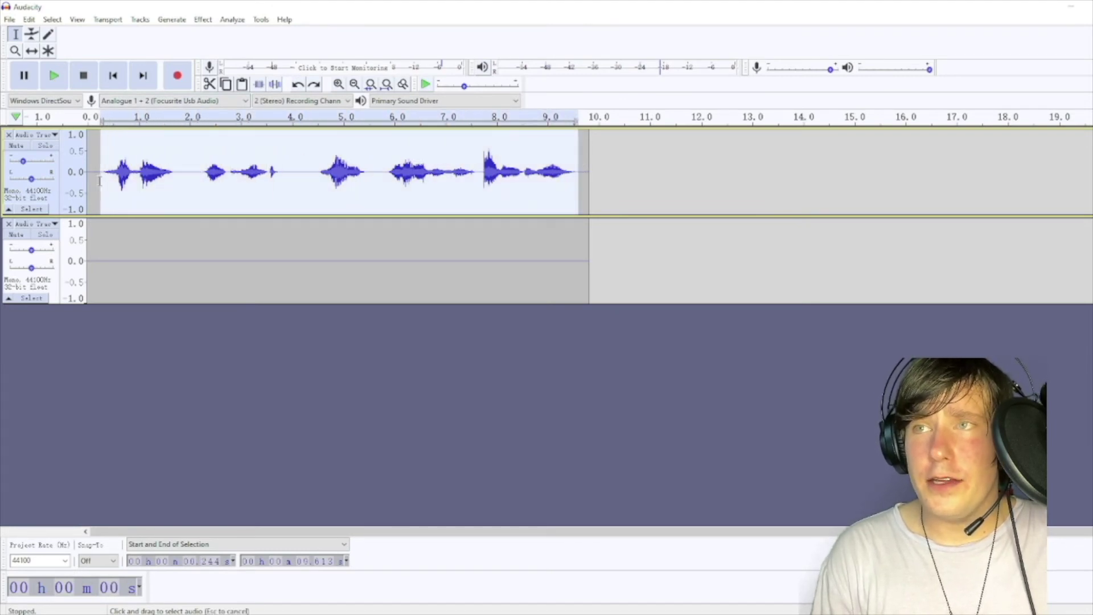
{"action": "left_click", "coordinate": [203, 20]}
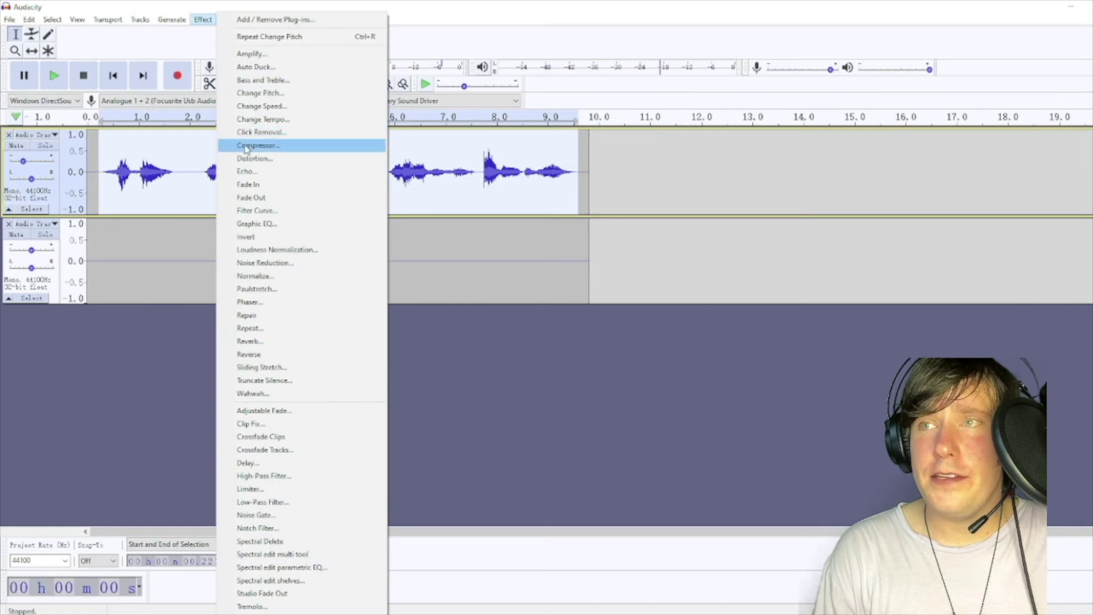
{"action": "left_click", "coordinate": [261, 92]}
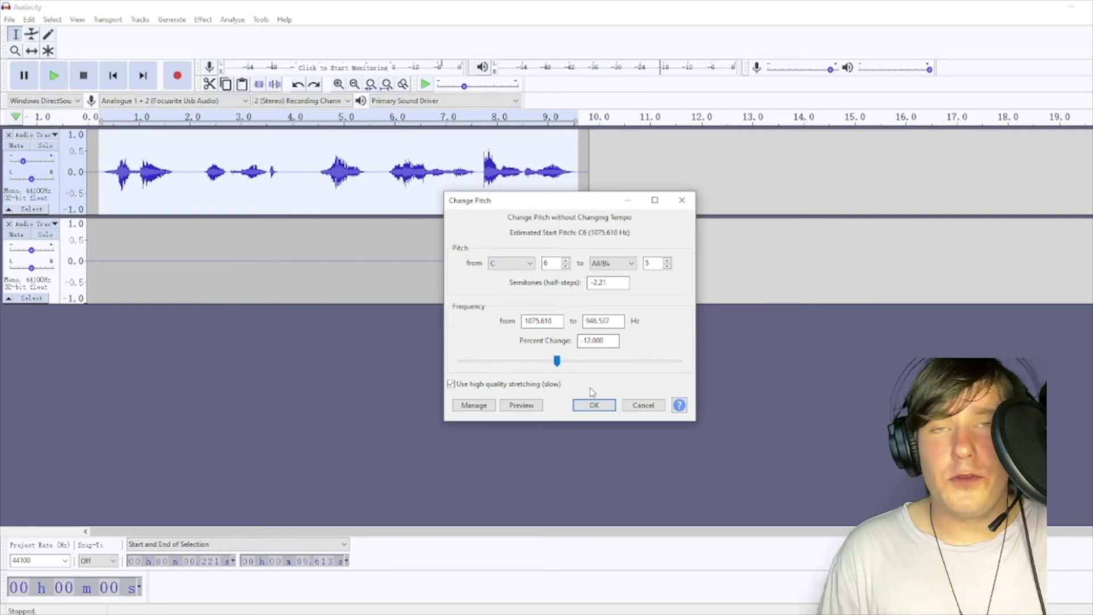
{"action": "left_click", "coordinate": [594, 405]}
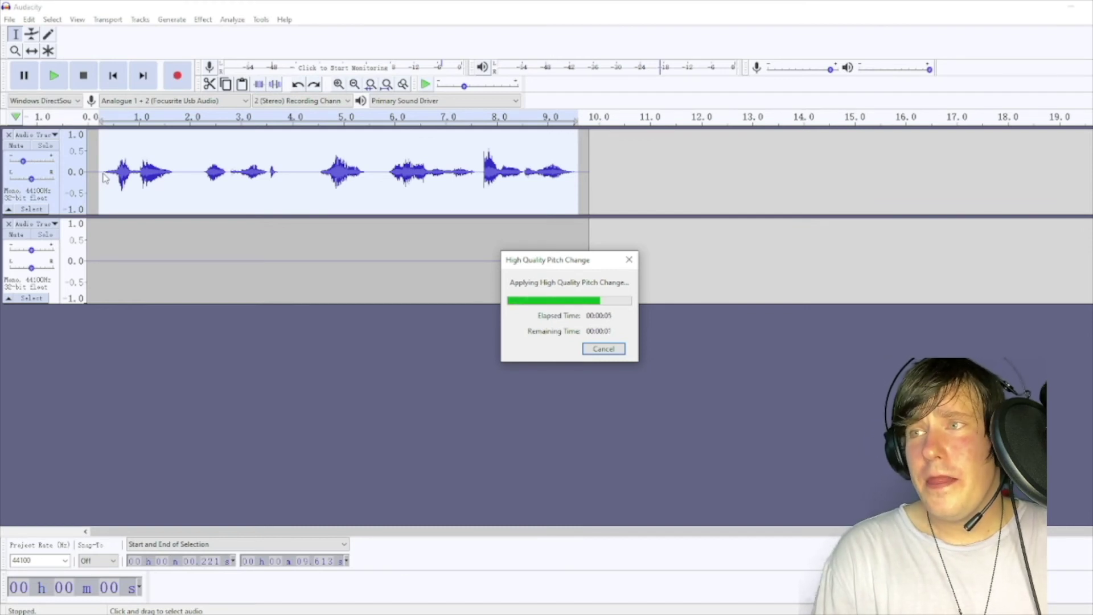
{"action": "left_click", "coordinate": [105, 177]}
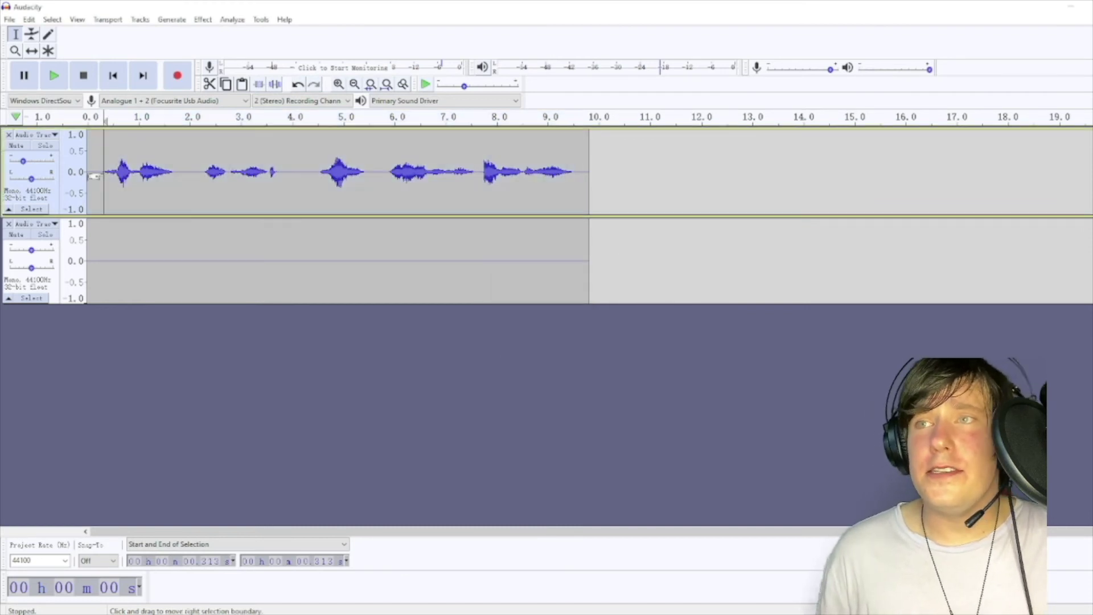
{"action": "key", "text": "space"}
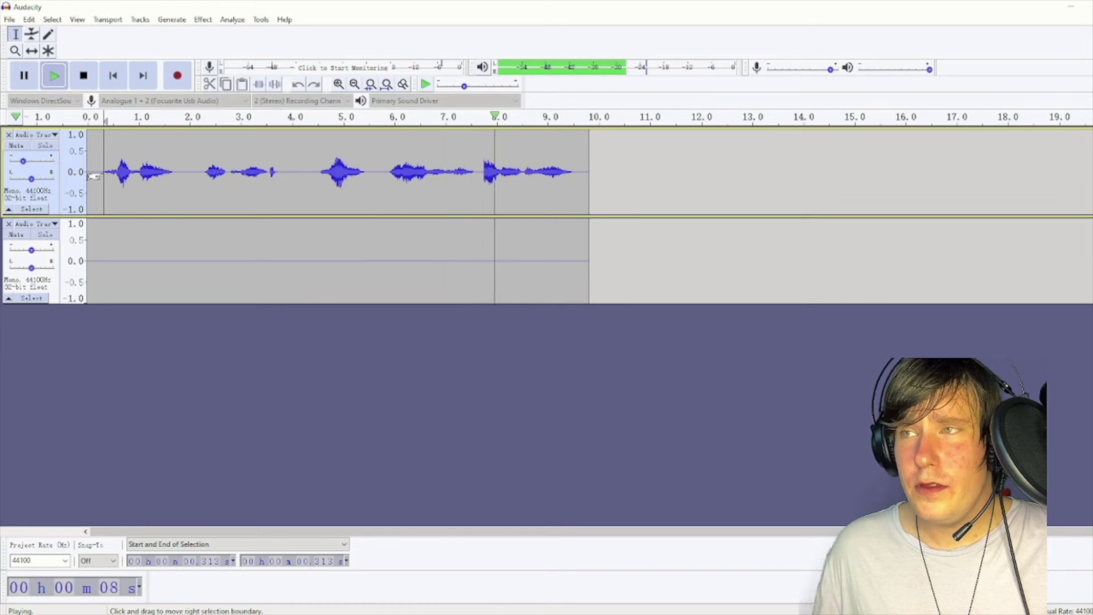
- Stop playback of the pitched-down voice
{"action": "left_click", "coordinate": [84, 76]}
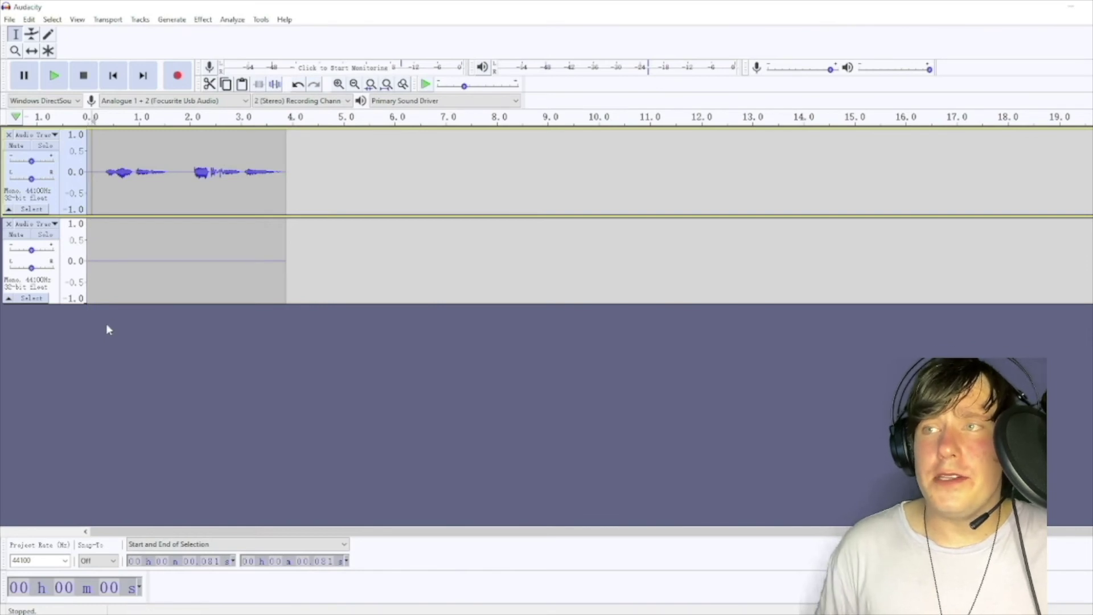
- Play the four-second clip, duplicate both tracks with Edit > Duplicate, and select the top clip
{"action": "key", "text": "space"}
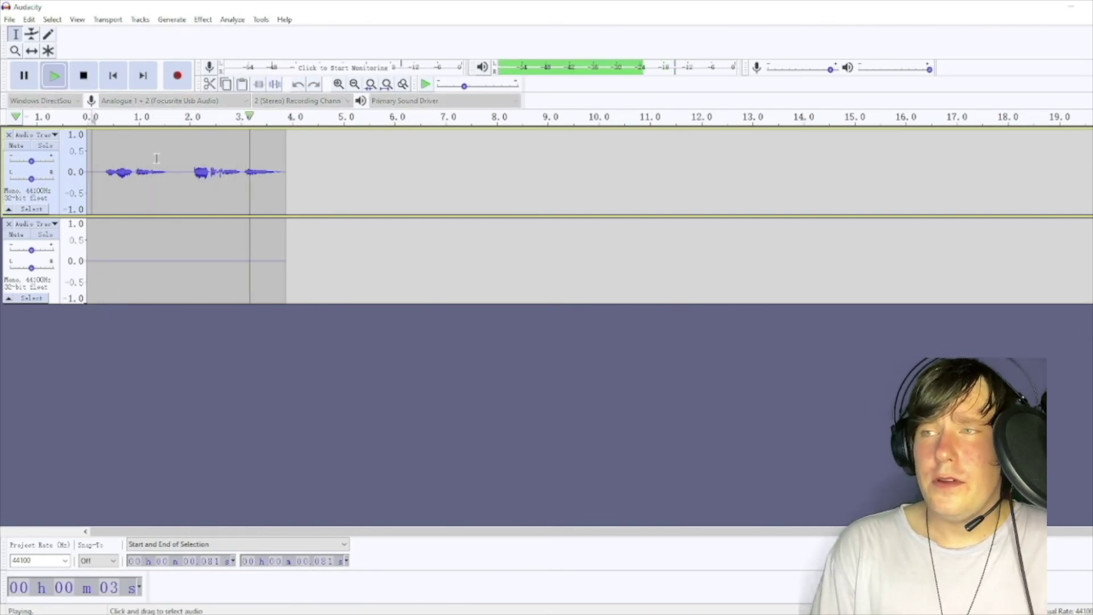
{"action": "key", "text": "ctrl+a"}
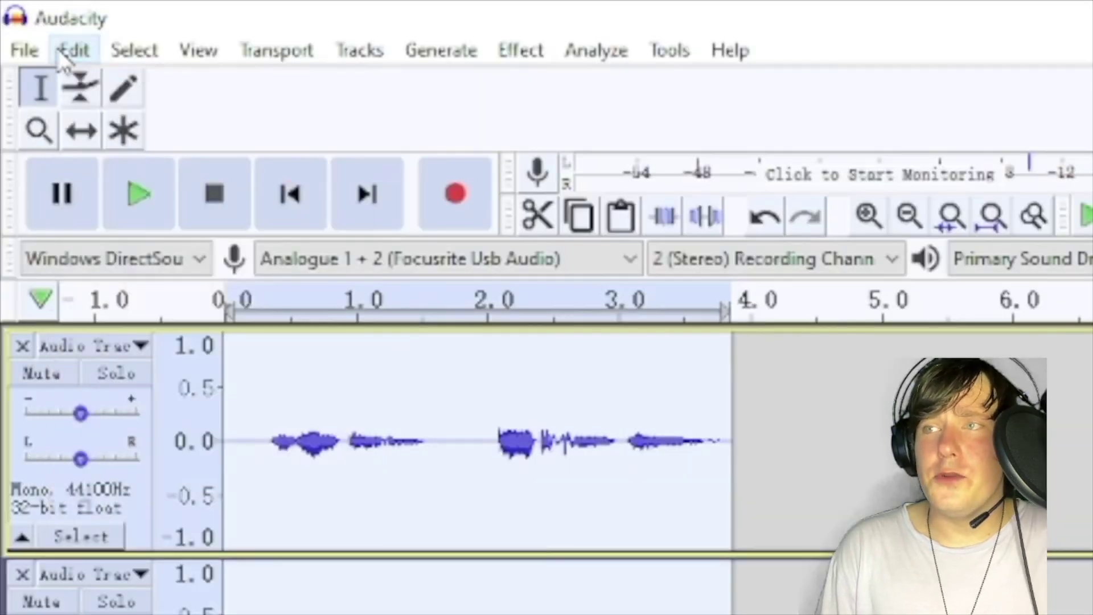
{"action": "left_click", "coordinate": [29, 19]}
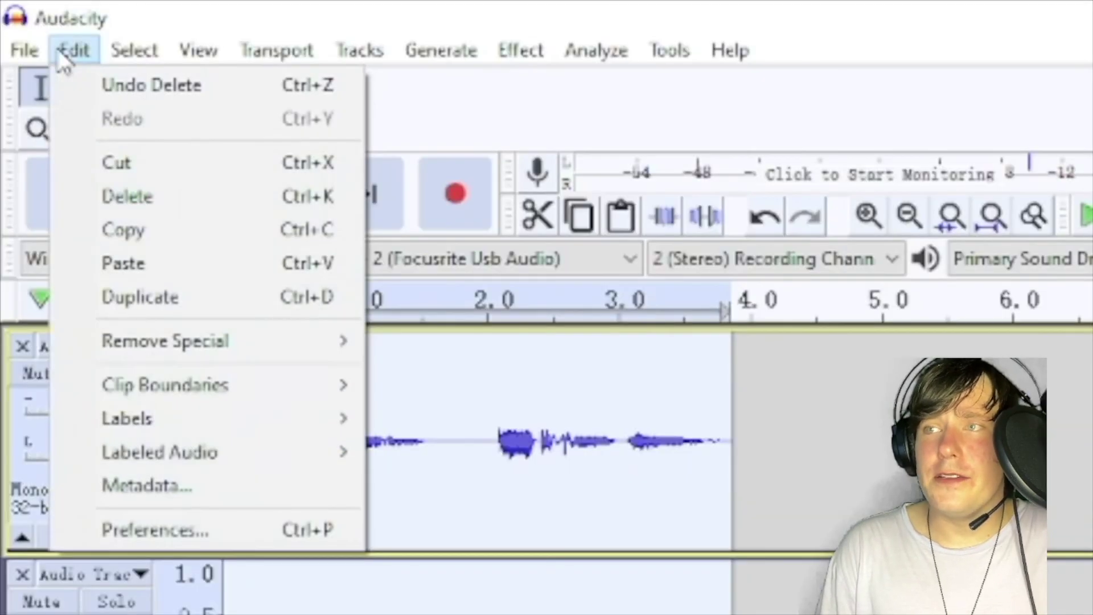
{"action": "left_click", "coordinate": [122, 293]}
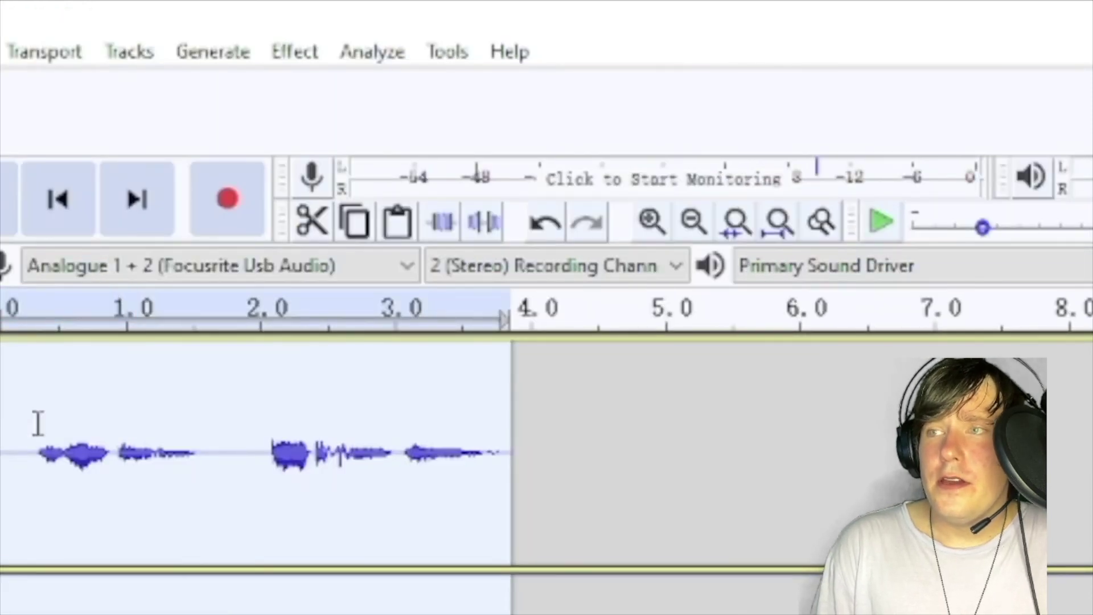
{"action": "left_click", "coordinate": [85, 444]}
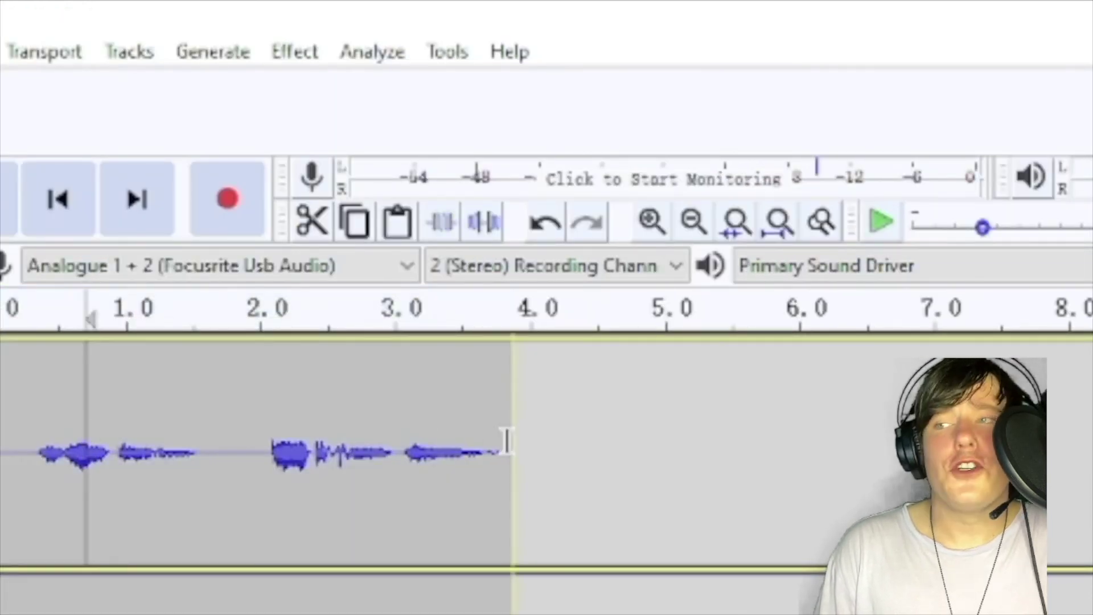
{"action": "left_click_drag", "start_coordinate": [515, 440], "coordinate": [29, 463]}
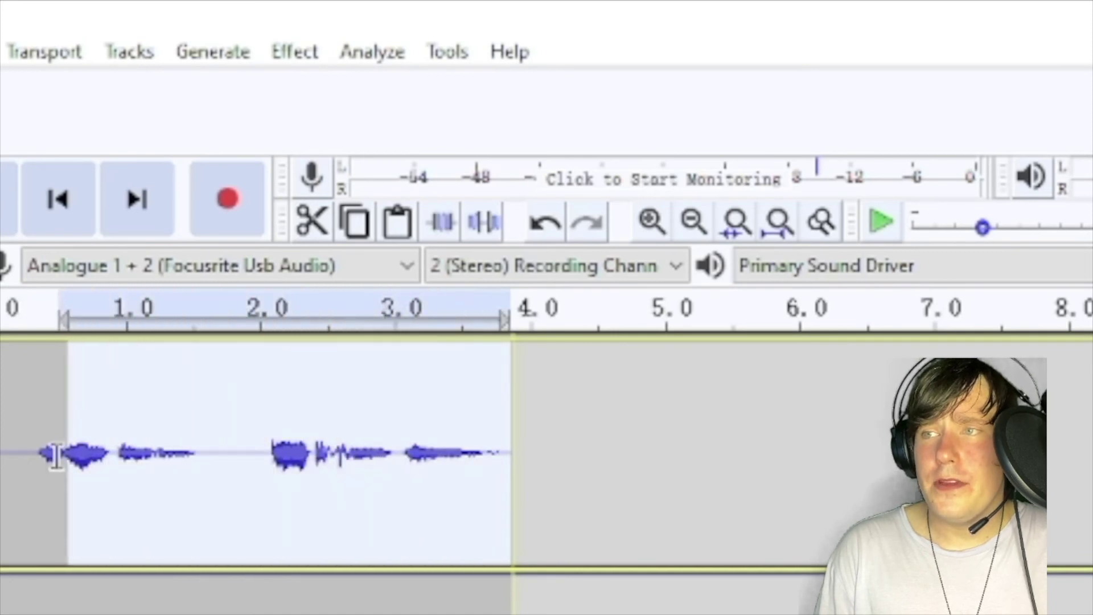
- Drop the top clip's pitch by 15 percent, then select the duplicated track's clip
{"action": "left_click", "coordinate": [286, 55]}
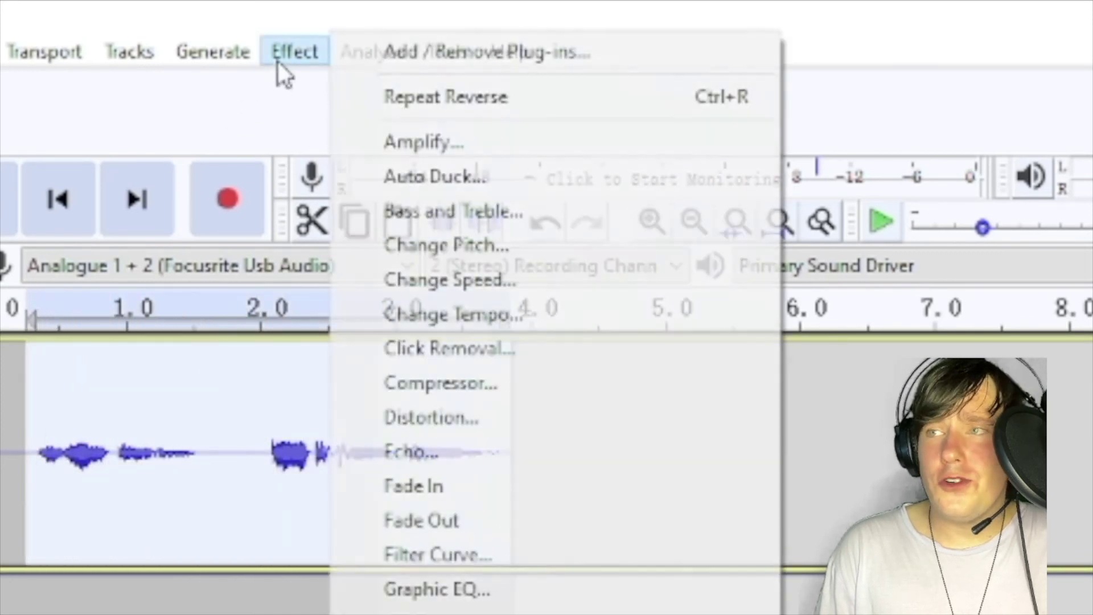
{"action": "left_click", "coordinate": [452, 244]}
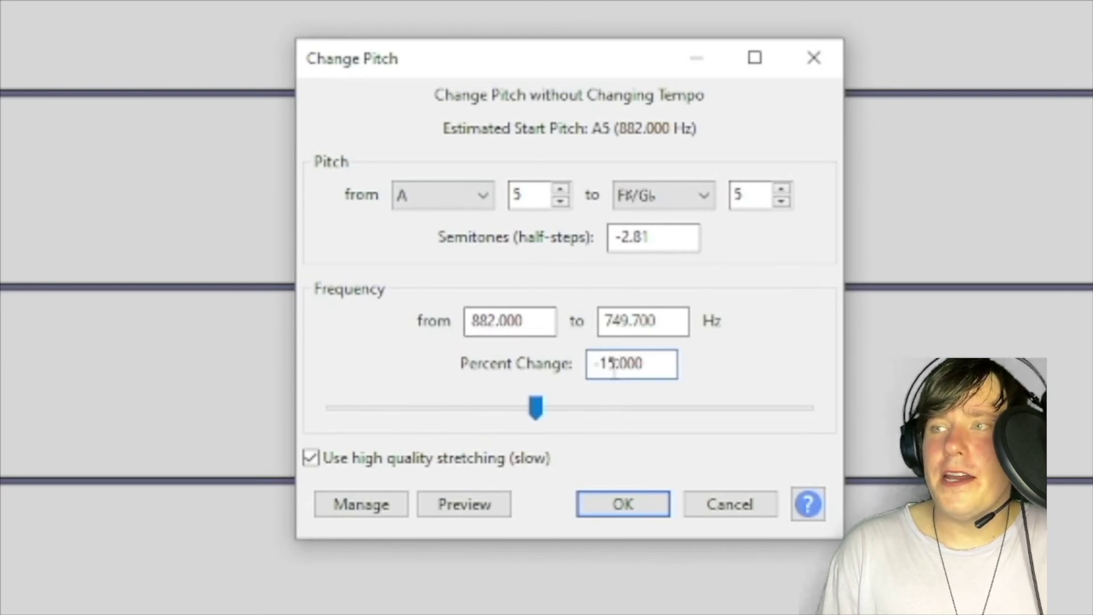
{"action": "left_click", "coordinate": [623, 505]}
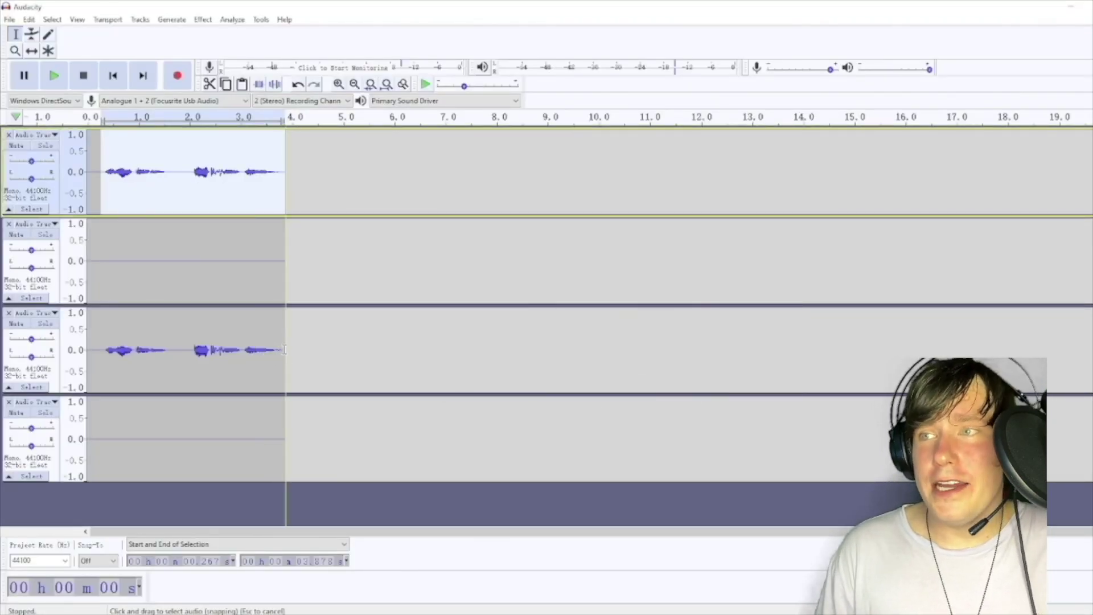
{"action": "left_click_drag", "start_coordinate": [284, 349], "coordinate": [102, 352]}
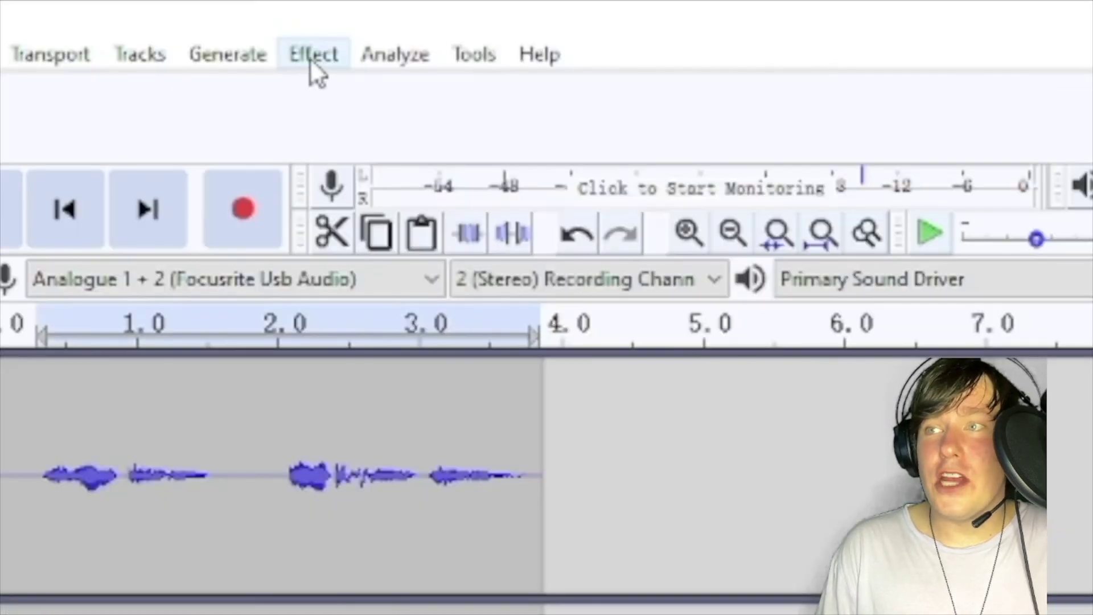
- Drop the duplicated clip's pitch by 20 percent and play both voice layers together
{"action": "left_click", "coordinate": [203, 20]}
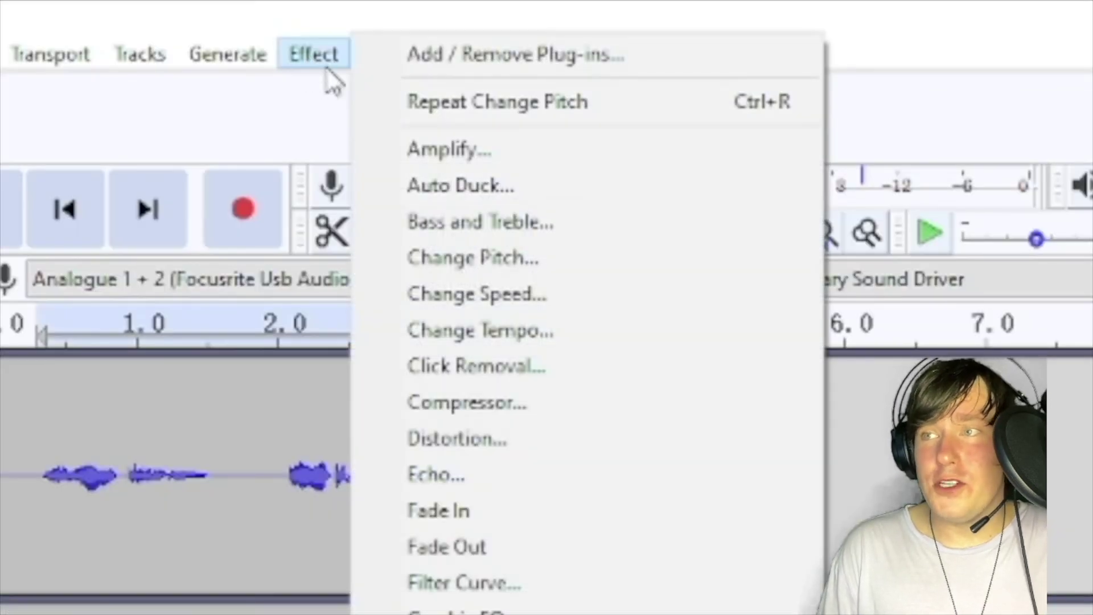
{"action": "left_click", "coordinate": [480, 257]}
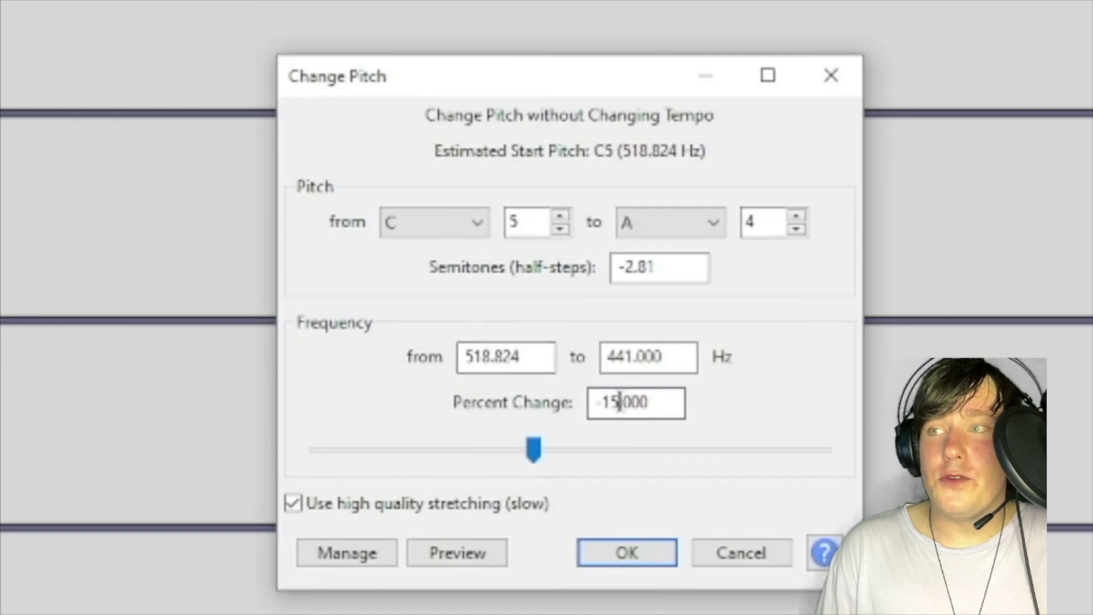
{"action": "key", "text": "BackSpace"}
{"action": "key", "text": "BackSpace"}
{"action": "type", "text": "2"}
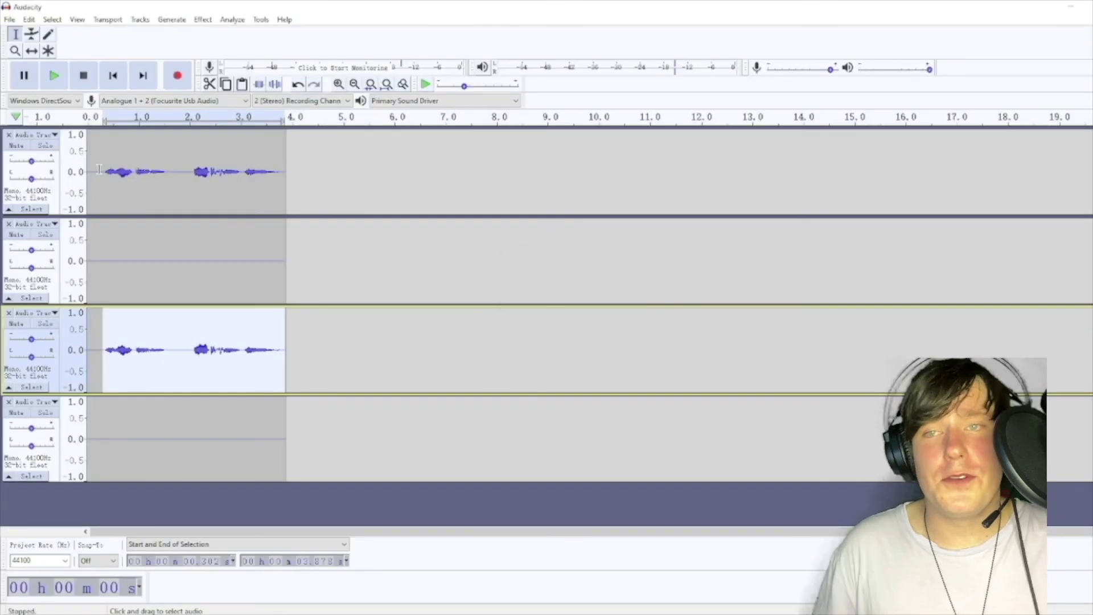
{"action": "left_click", "coordinate": [103, 171]}
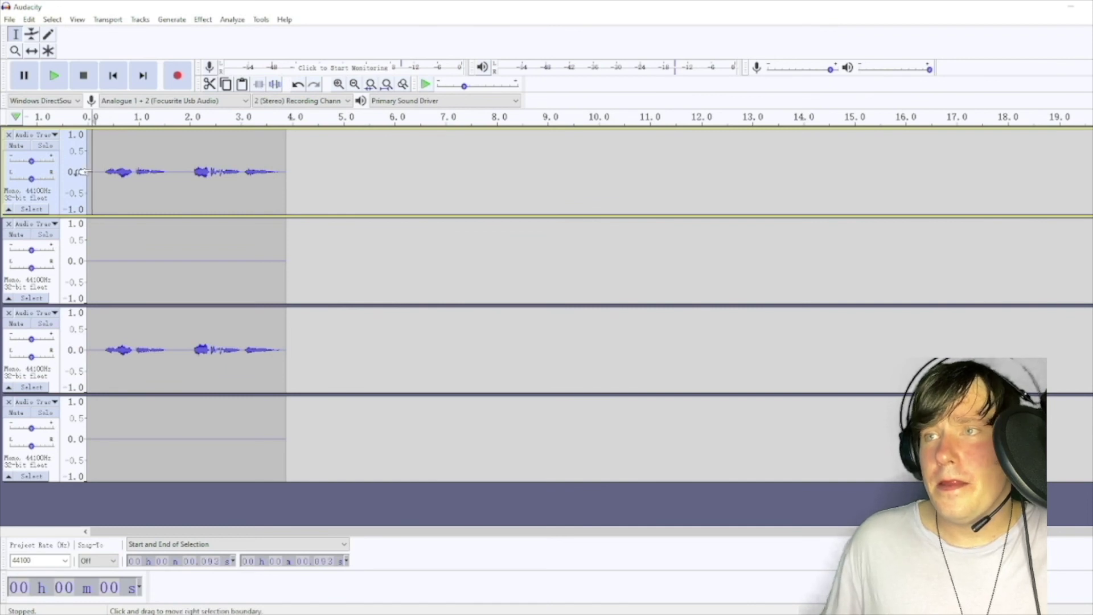
{"action": "key", "text": "space"}
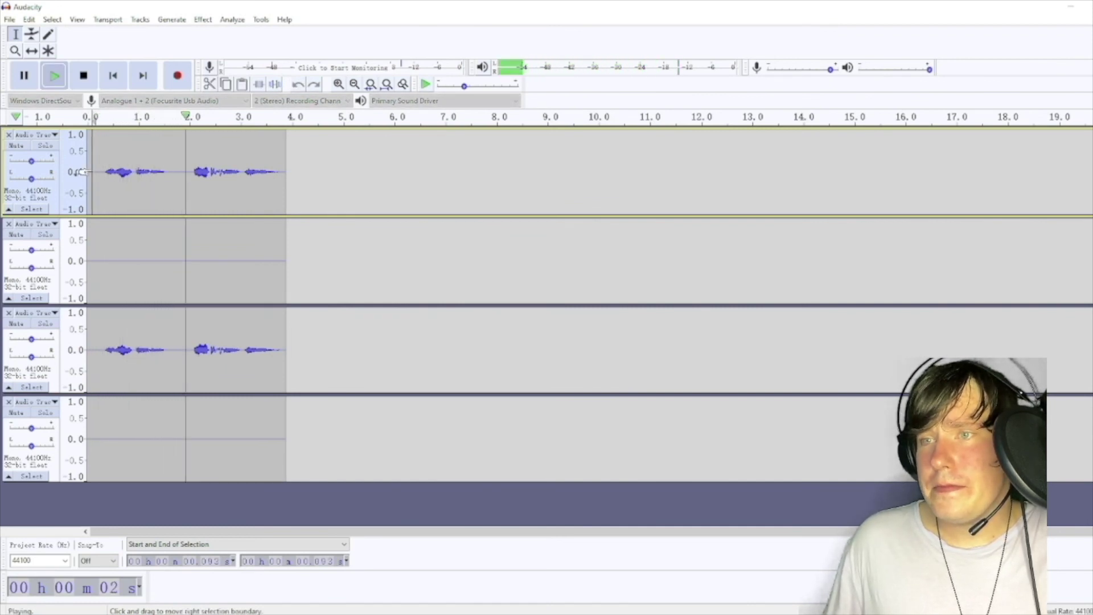